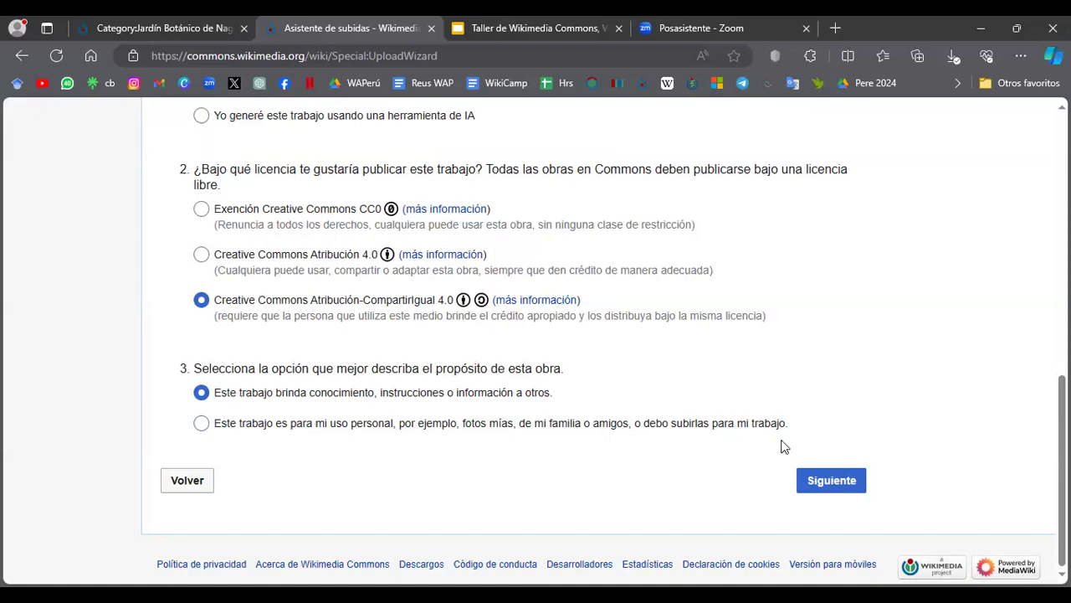
# Step: Review the release rights and license choices for the cactus photo and continue to the description stage
pyautogui.scroll(8, 782, 457)
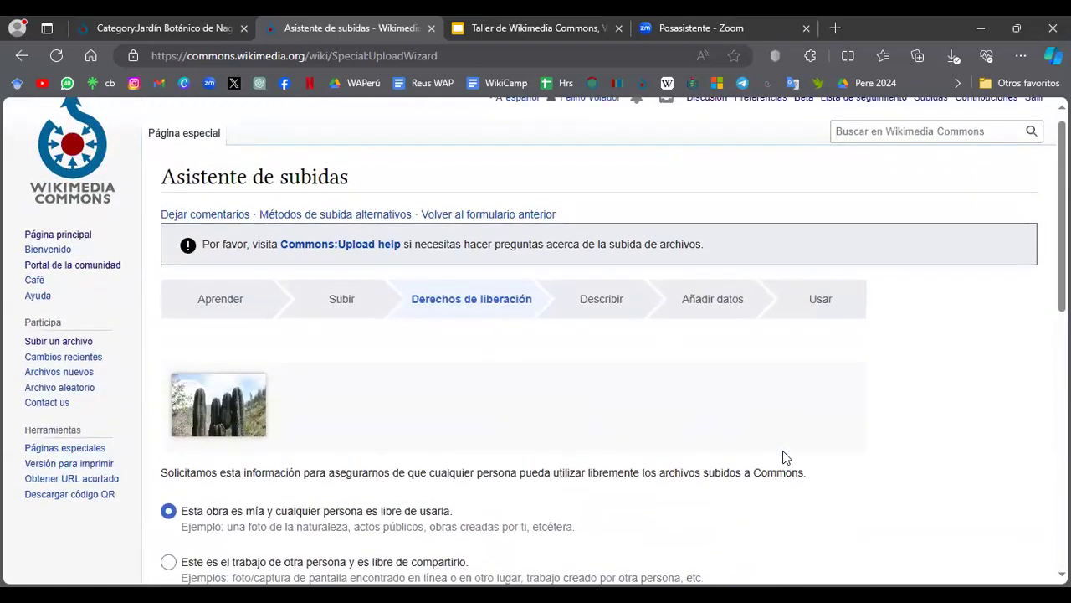
pyautogui.scroll(-4, 782, 457)
pyautogui.scroll(-4, 785, 457)
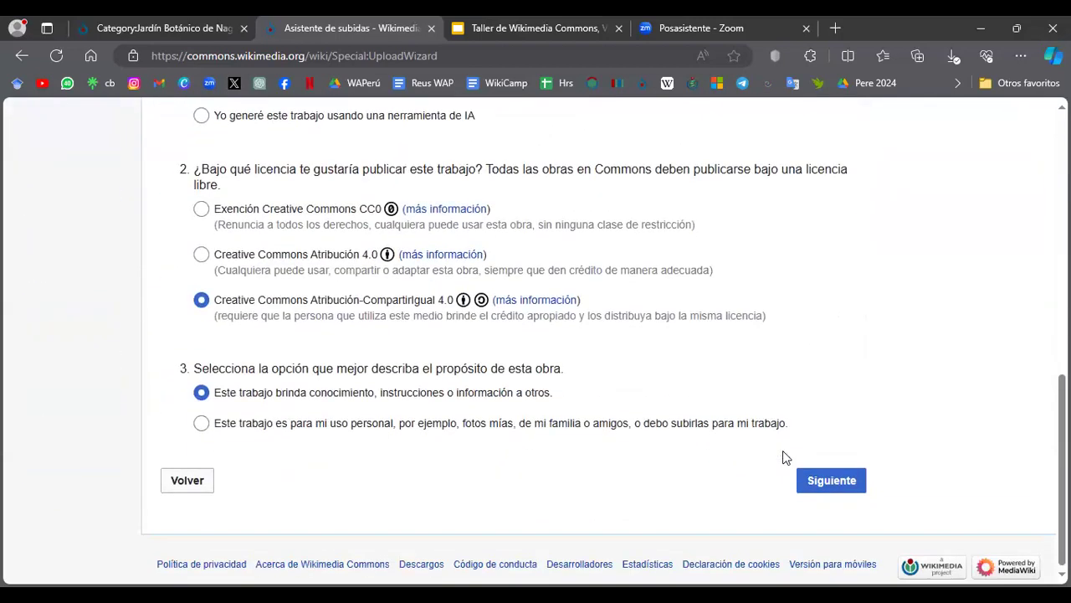
pyautogui.click(812, 482)
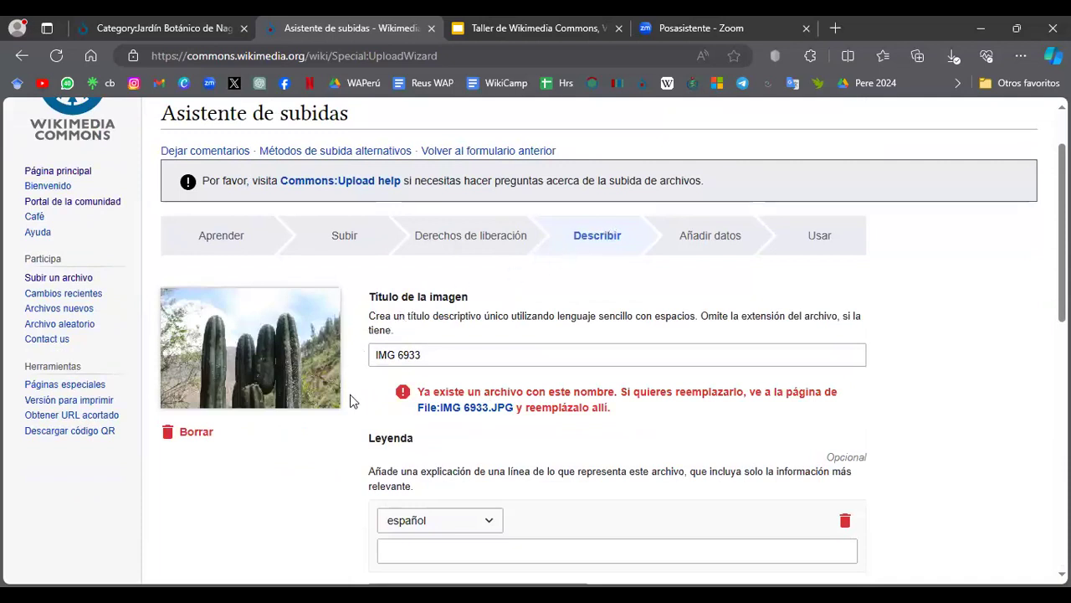
# Step: Replace the image title with "Troncos de cactus Echinopsis pachanoi"
pyautogui.click(425, 352)
pyautogui.press('BackSpace')
pyautogui.press('BackSpace')
pyautogui.press('BackSpace')
pyautogui.press('BackSpace')
pyautogui.press('BackSpace')
pyautogui.press('BackSpace')
pyautogui.press('BackSpace')
pyautogui.press('BackSpace')
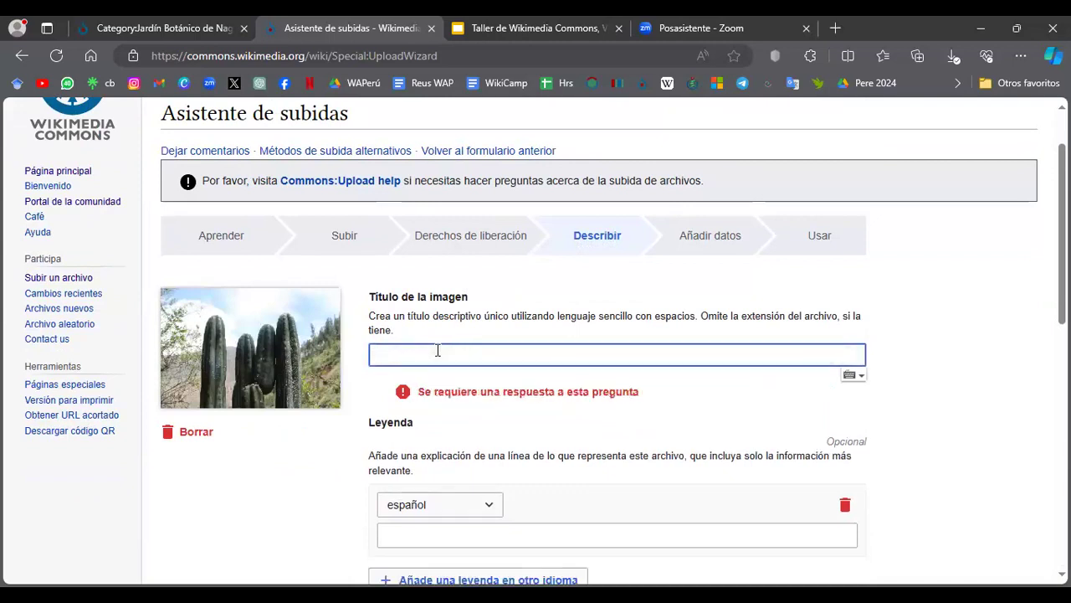
pyautogui.write('Xa')
pyautogui.press('BackSpace')
pyautogui.press('BackSpace')
pyautogui.write('Troncos')
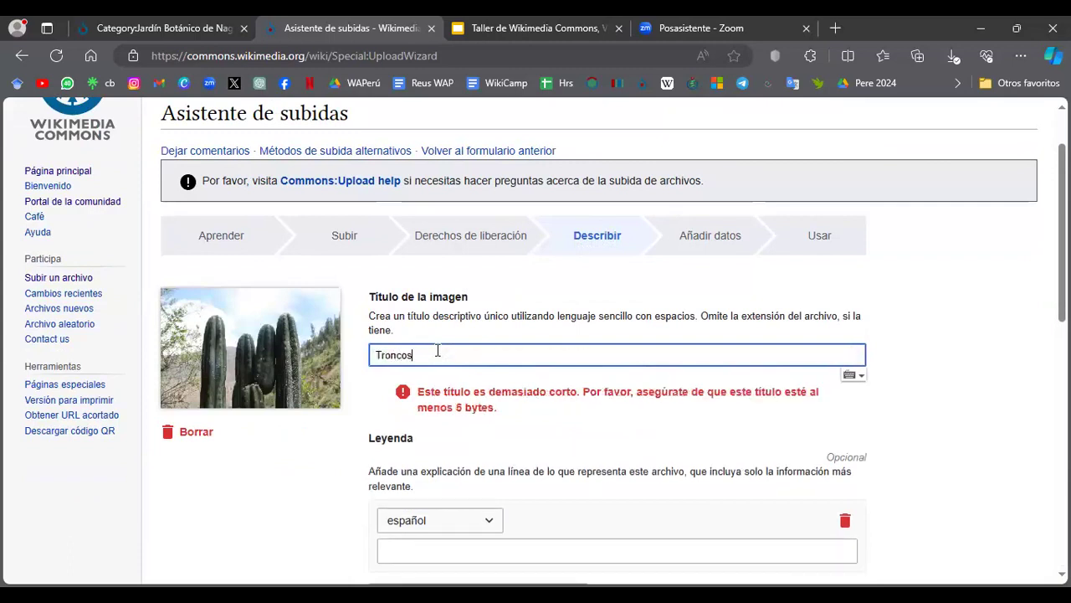
pyautogui.write(' de cactus E')
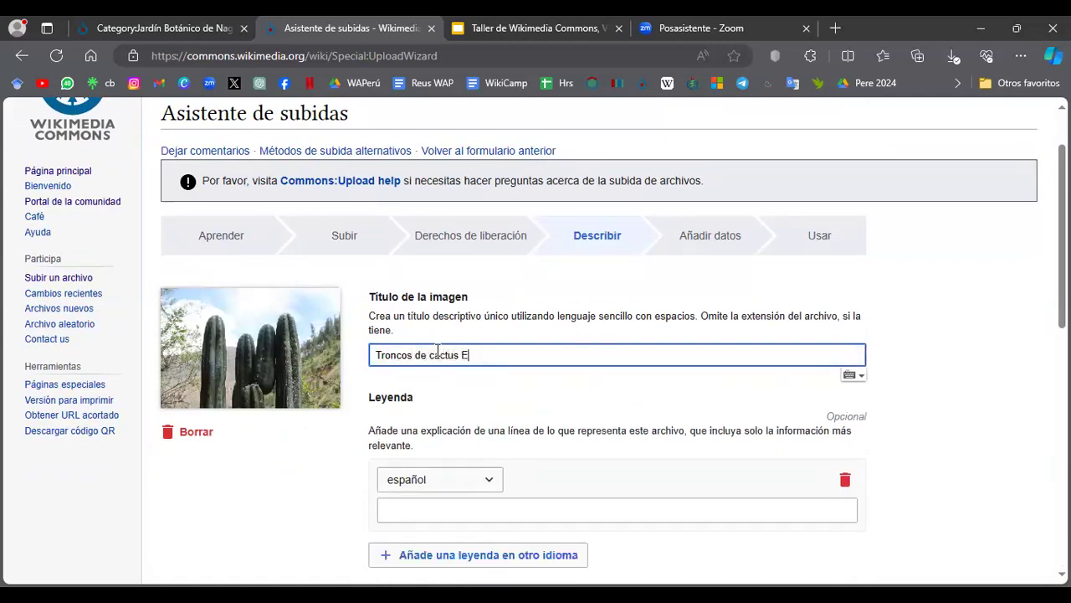
pyautogui.write('chinops')
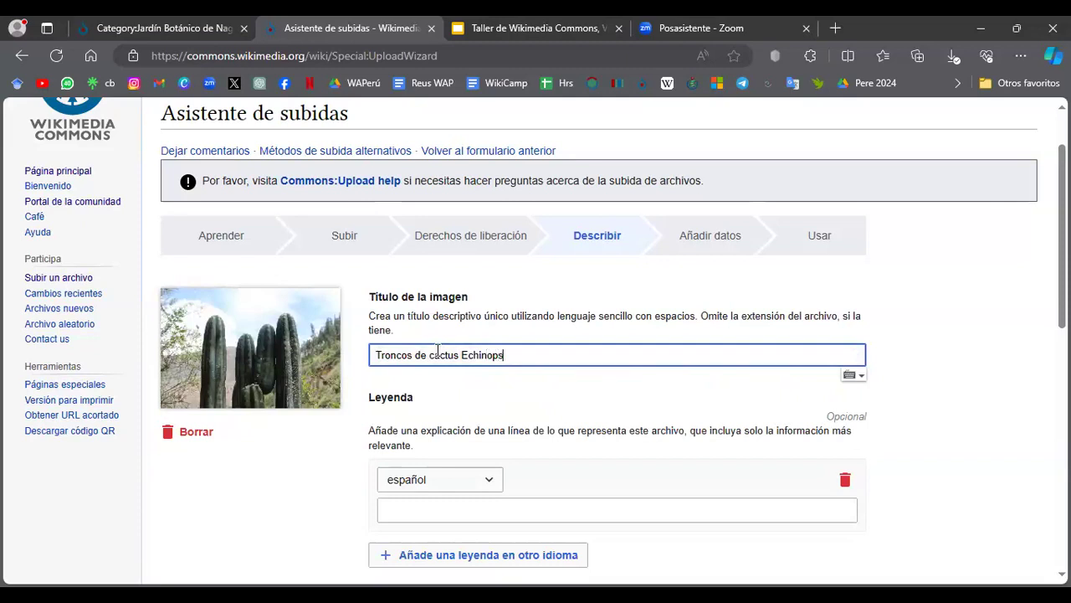
pyautogui.write('is pachanoi')
# Step: Copy the image title into the Spanish caption and extend it to "Troncos de cactus Echinopsis pachanoi en Ancash, Perú"
pyautogui.scroll(-1, 481, 398)
pyautogui.moveTo(567, 246); pyautogui.dragTo(374, 242)
pyautogui.hotkey('ctrl', 'c')
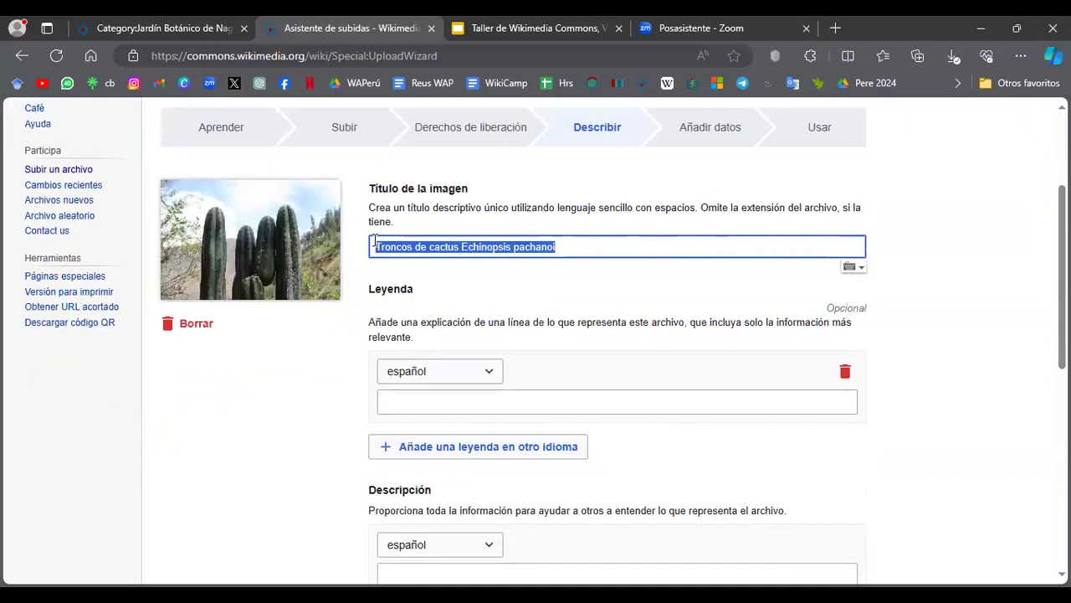
pyautogui.click(422, 278)
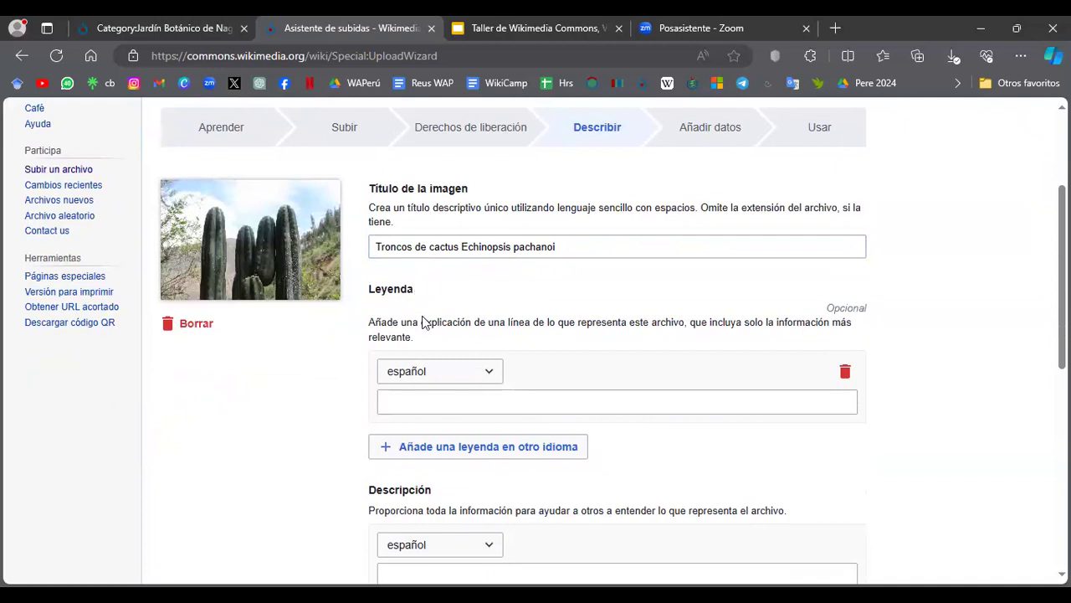
pyautogui.click(428, 402)
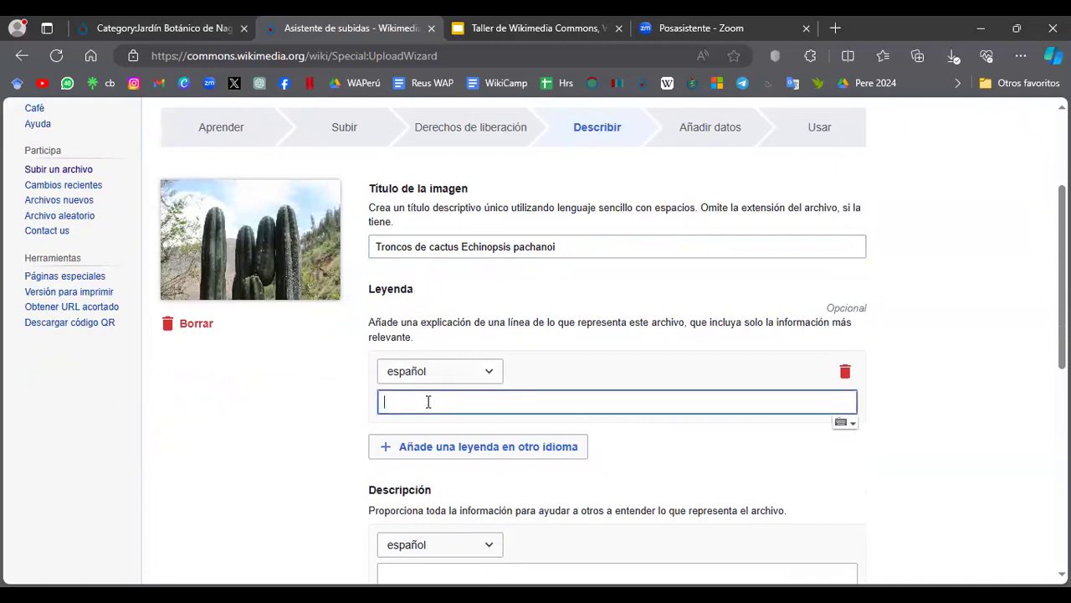
pyautogui.hotkey('ctrl', 'v')
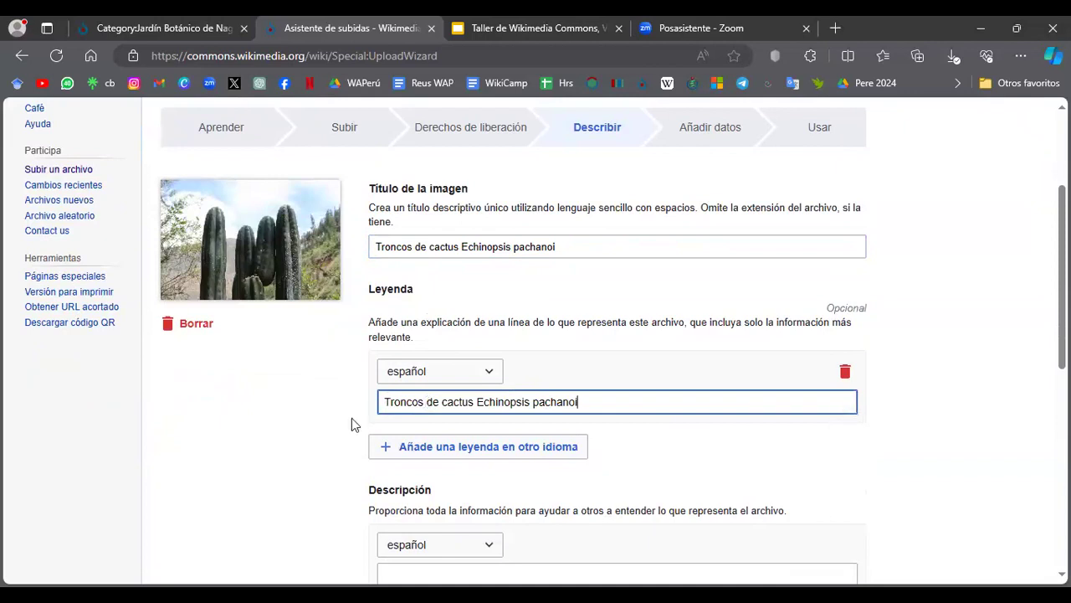
pyautogui.scroll(-1, 351, 417)
pyautogui.write('en')
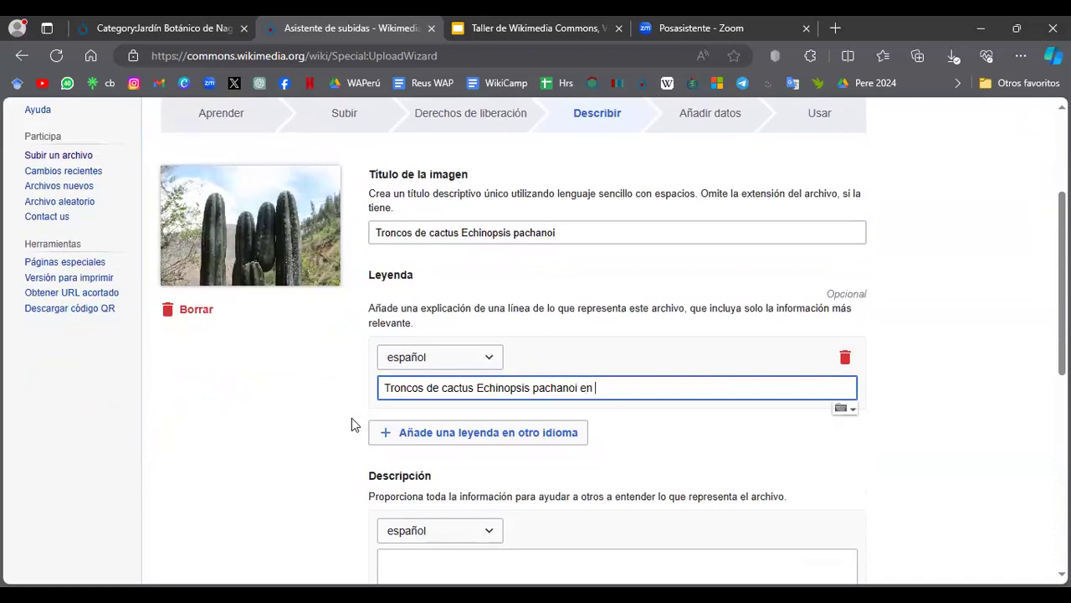
pyautogui.write(' Ancash, Perú')
# Step: Copy the full Spanish caption into the Spanish description and end the sentence with a period
pyautogui.scroll(-2, 351, 417)
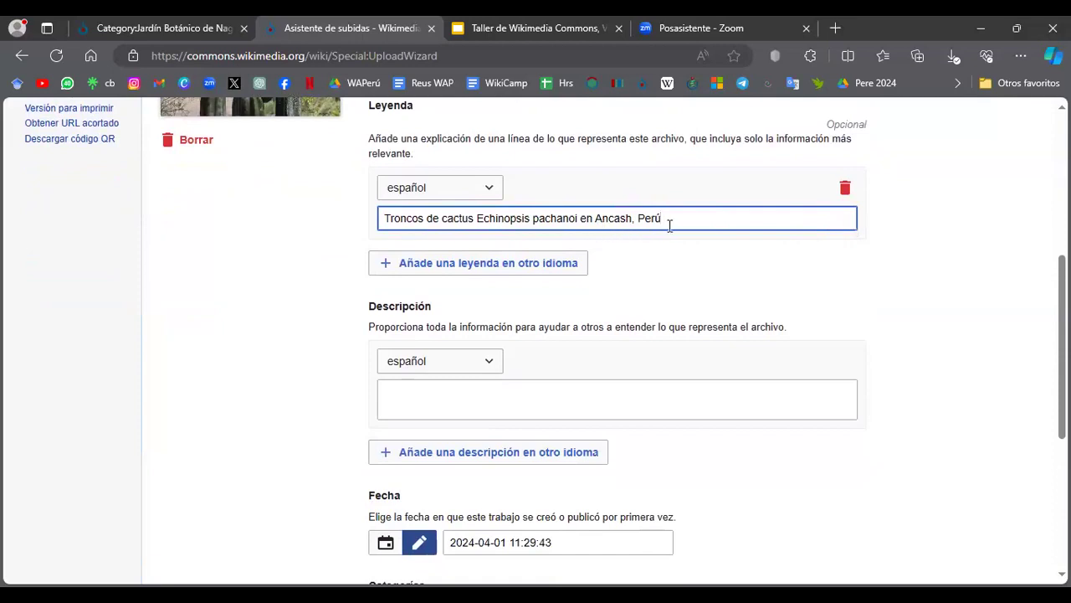
pyautogui.tripleClick(410, 217)
pyautogui.hotkey('ctrl', 'c')
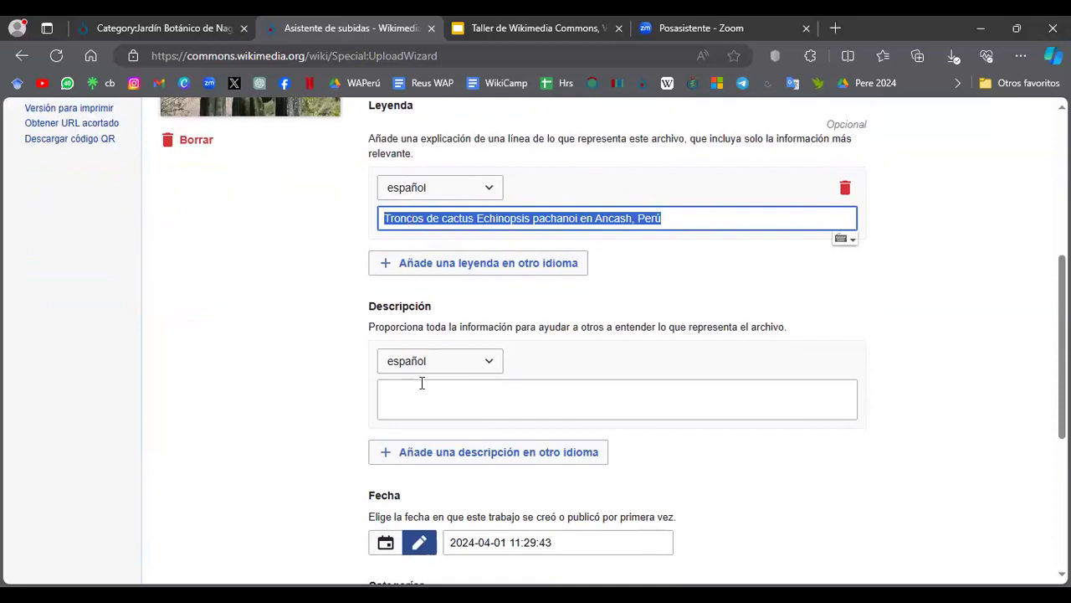
pyautogui.click(426, 428)
pyautogui.click(431, 409)
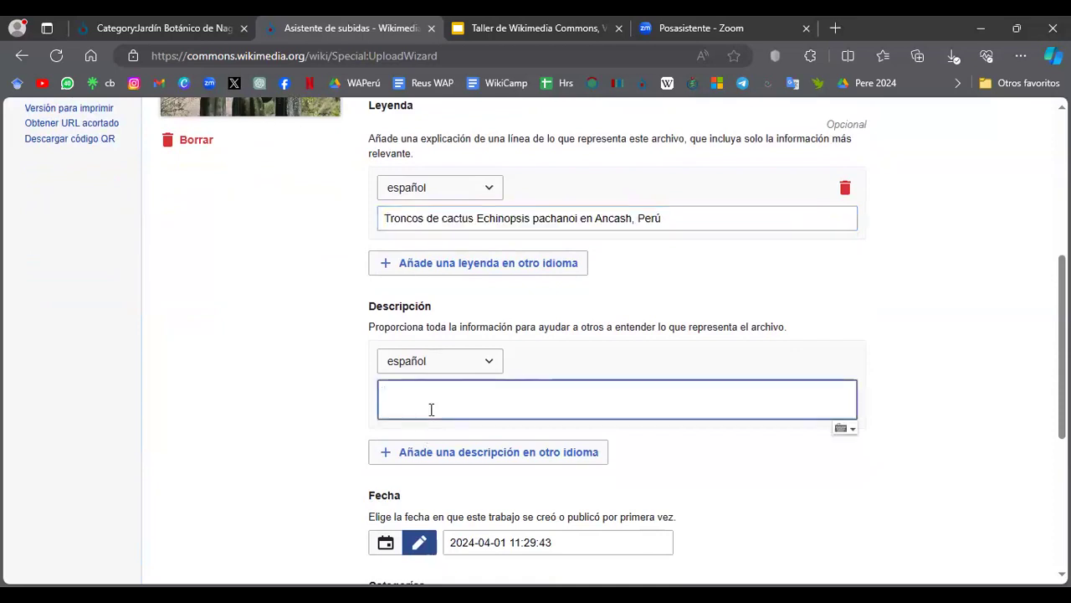
pyautogui.hotkey('ctrl', 'v')
pyautogui.write('. >')
pyautogui.press('BackSpace')
pyautogui.press('BackSpace')
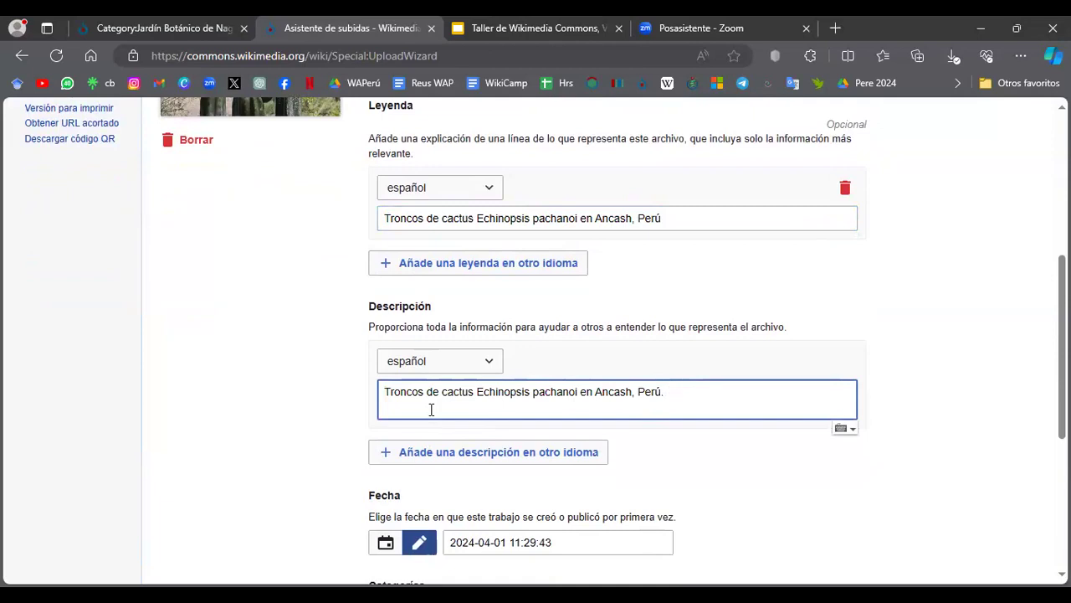
# Step: Append to the description "Foto tomada durante un paseo fotográfico En el Callejón de Huaylas en abril de 2024."
pyautogui.write('Foto tomada durante ')
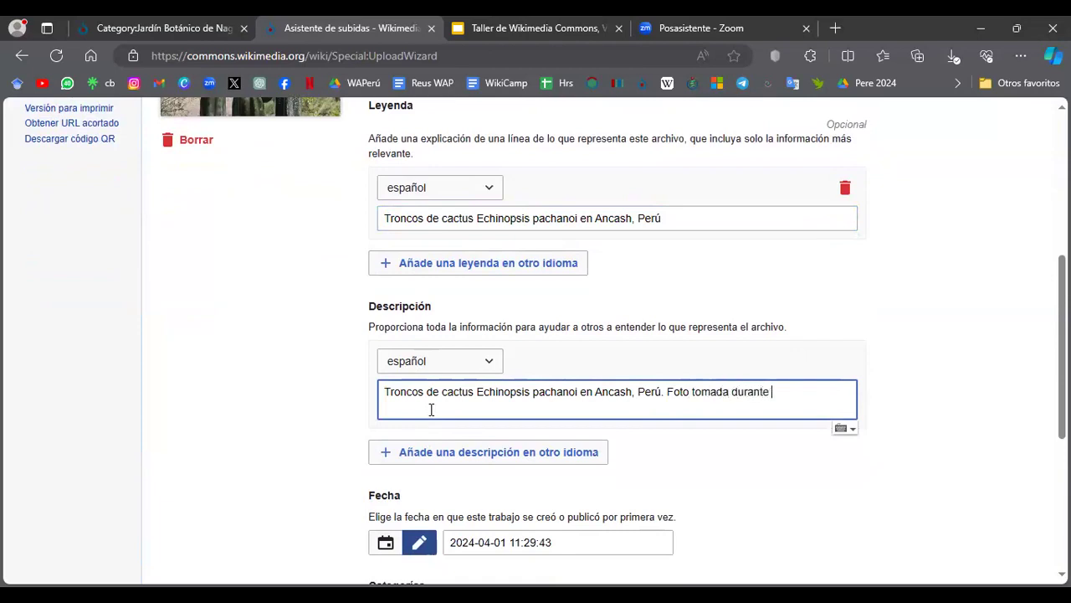
pyautogui.write('un paseo fotográ')
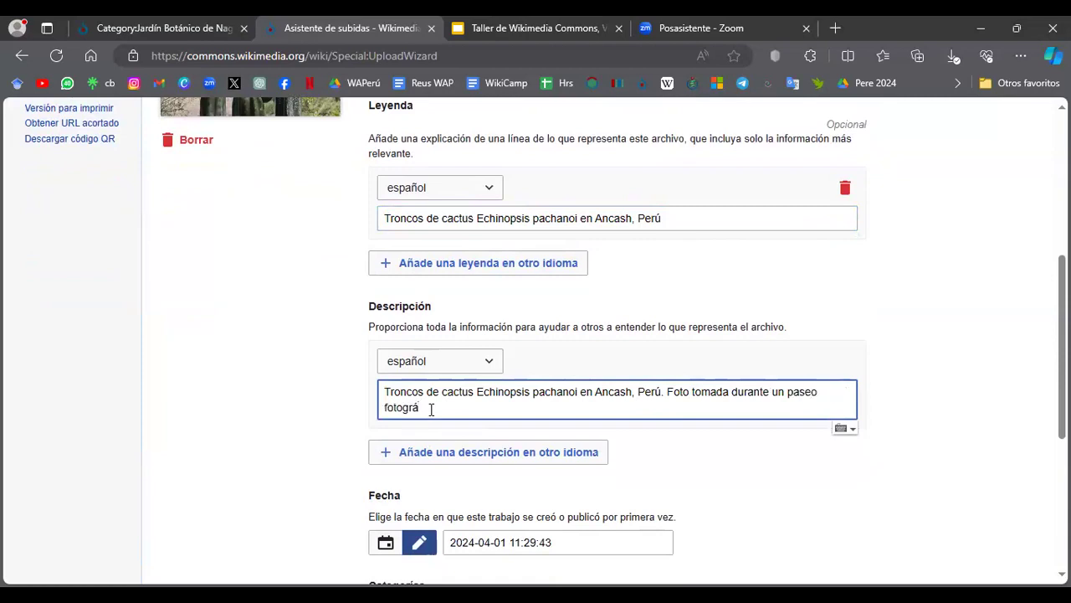
pyautogui.write('fico. En el Callejón de Huaylas en')
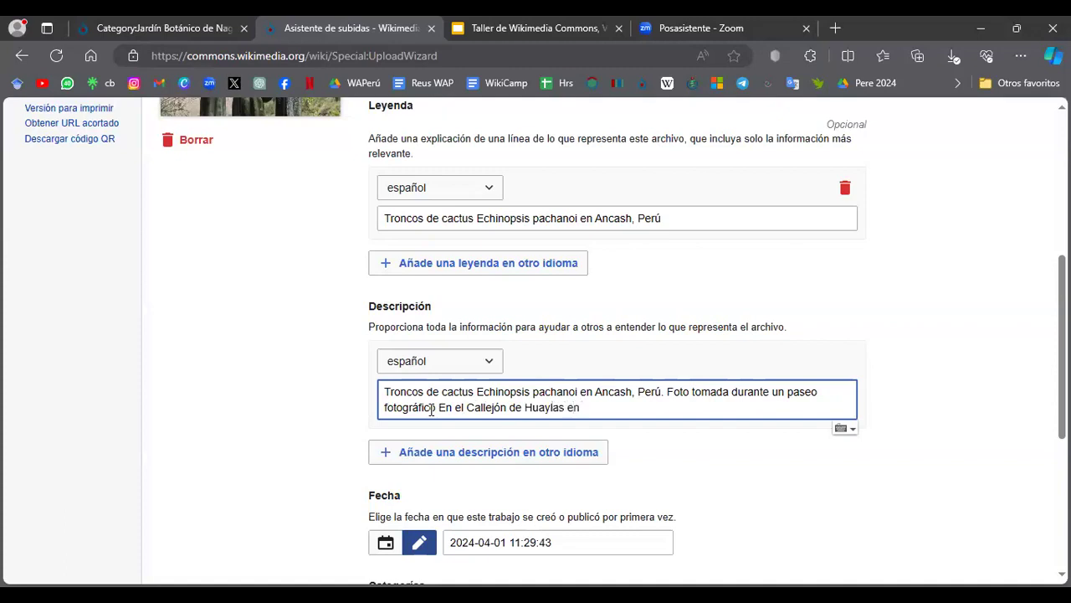
pyautogui.write(' abril de 2024.')
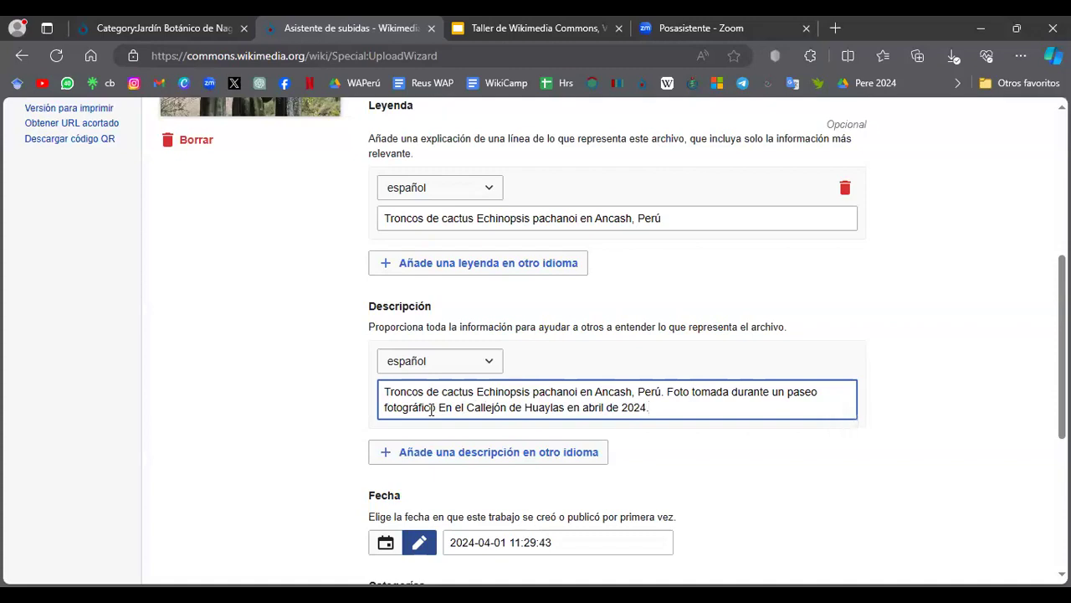
# Step: Correct the description's spelling to "Áncash" and make the "en" before "el Callejón de Huaylas" lowercase
pyautogui.click(602, 390)
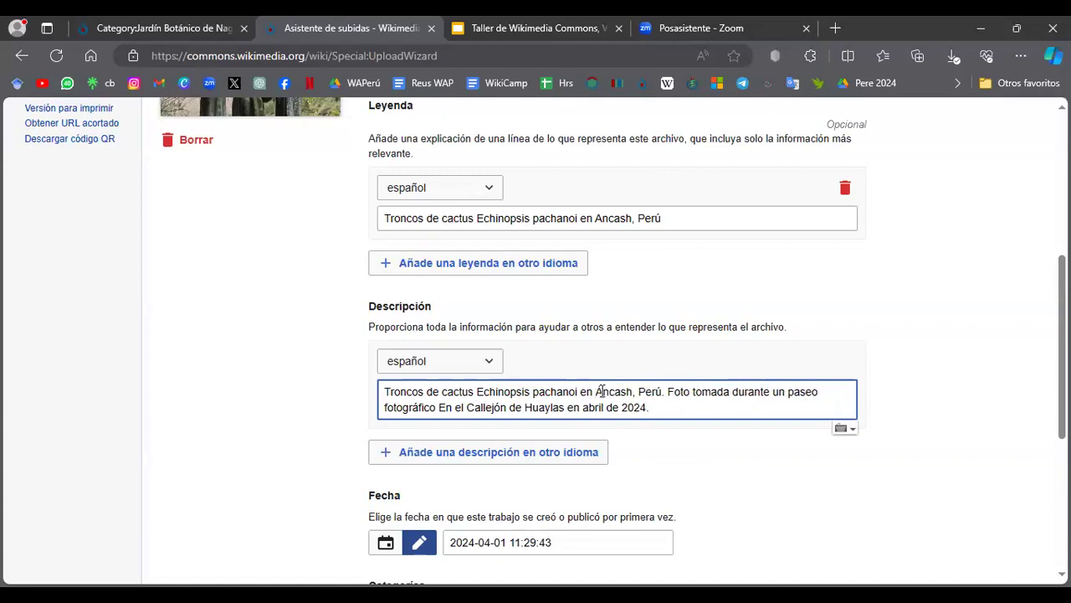
pyautogui.press('BackSpace')
pyautogui.write('Á')
pyautogui.click(447, 410)
pyautogui.press('BackSpace')
pyautogui.write('e')
pyautogui.click(307, 396)
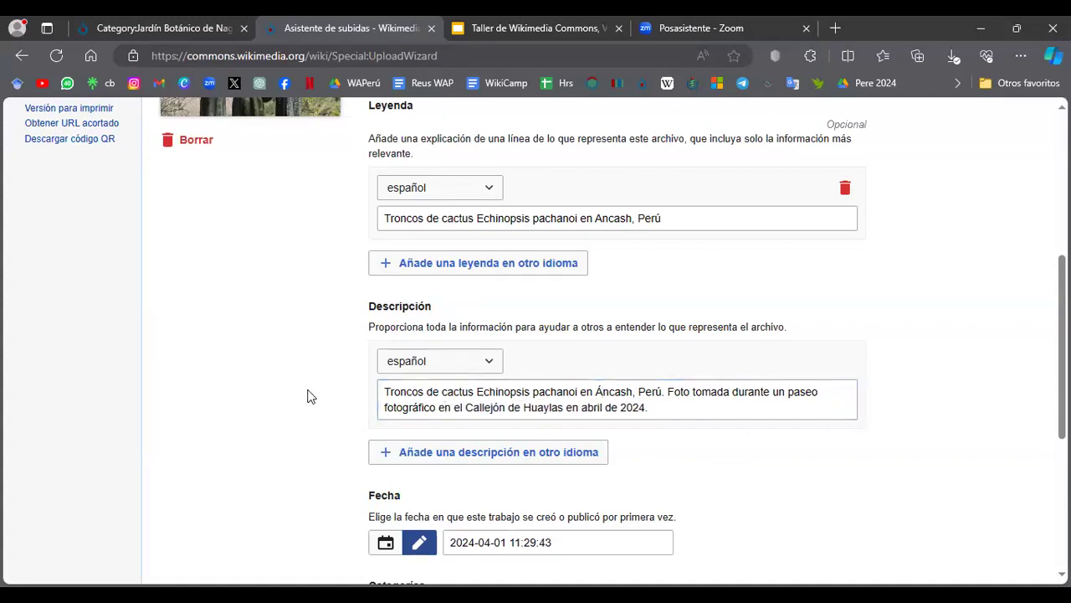
# Step: Review the title, caption, description and date entered for the cactus photo
pyautogui.scroll(-3, 307, 396)
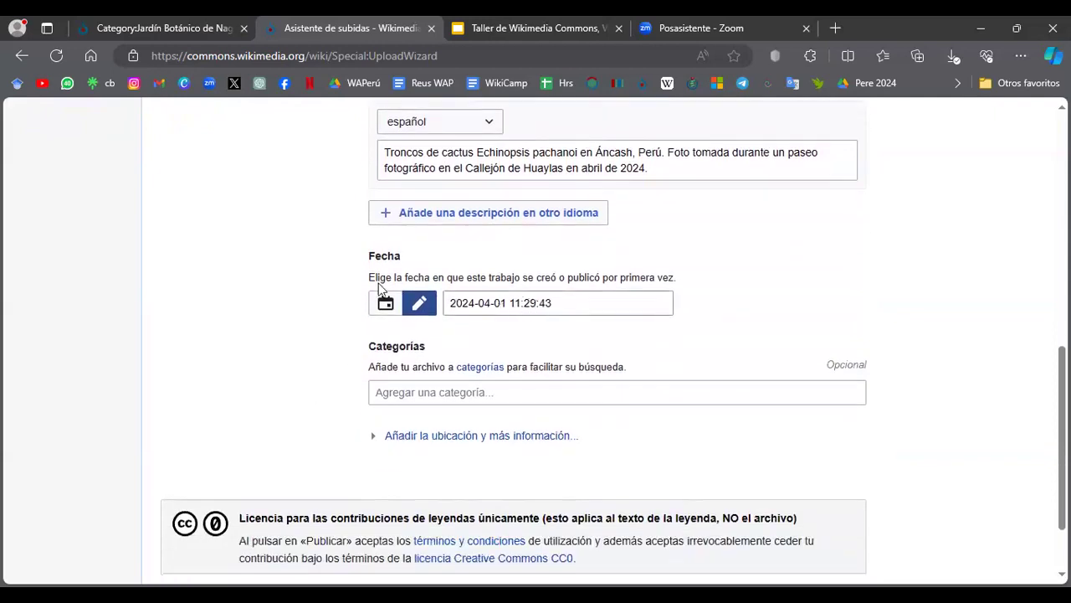
pyautogui.scroll(6, 349, 284)
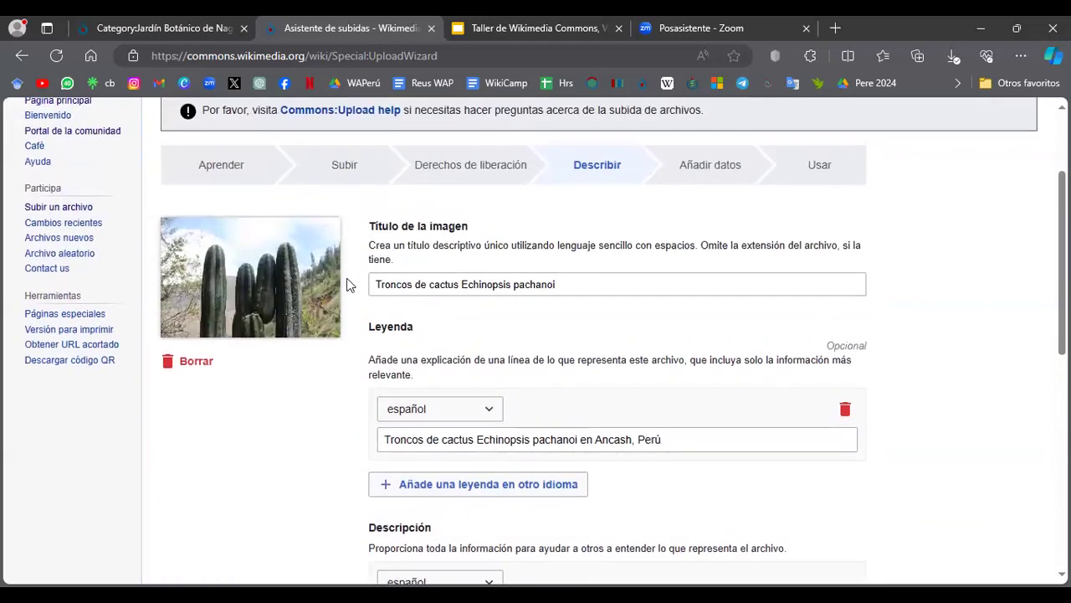
pyautogui.scroll(-1, 349, 285)
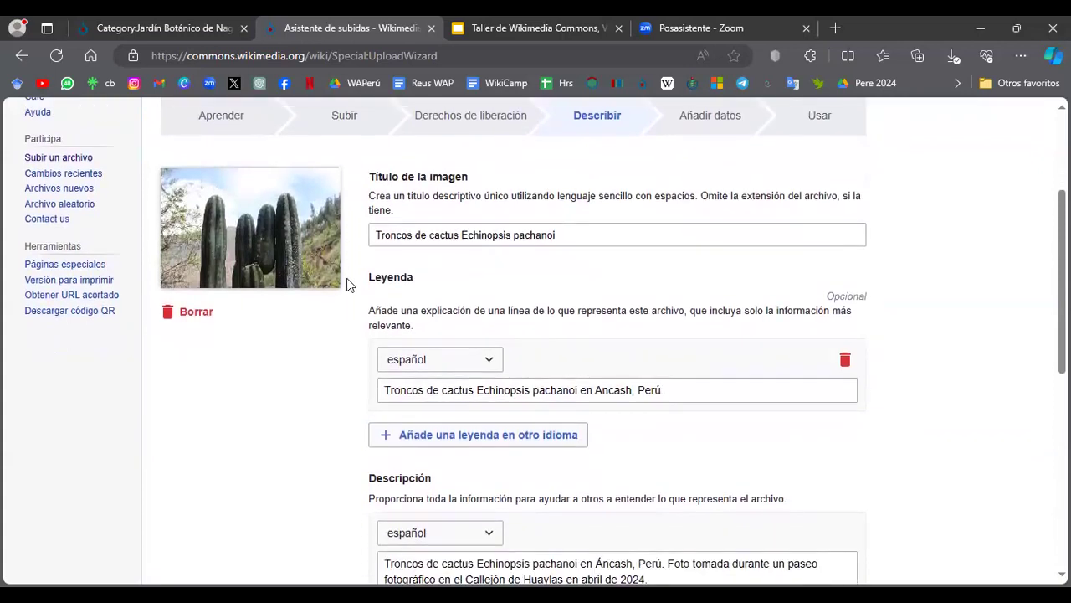
pyautogui.scroll(-1, 349, 285)
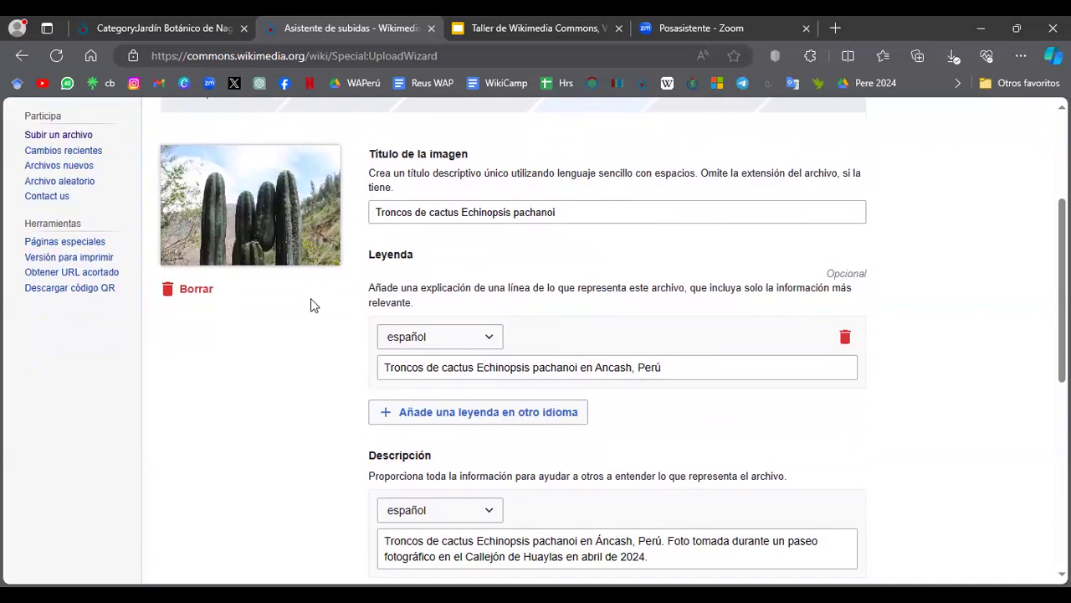
pyautogui.scroll(-1, 311, 300)
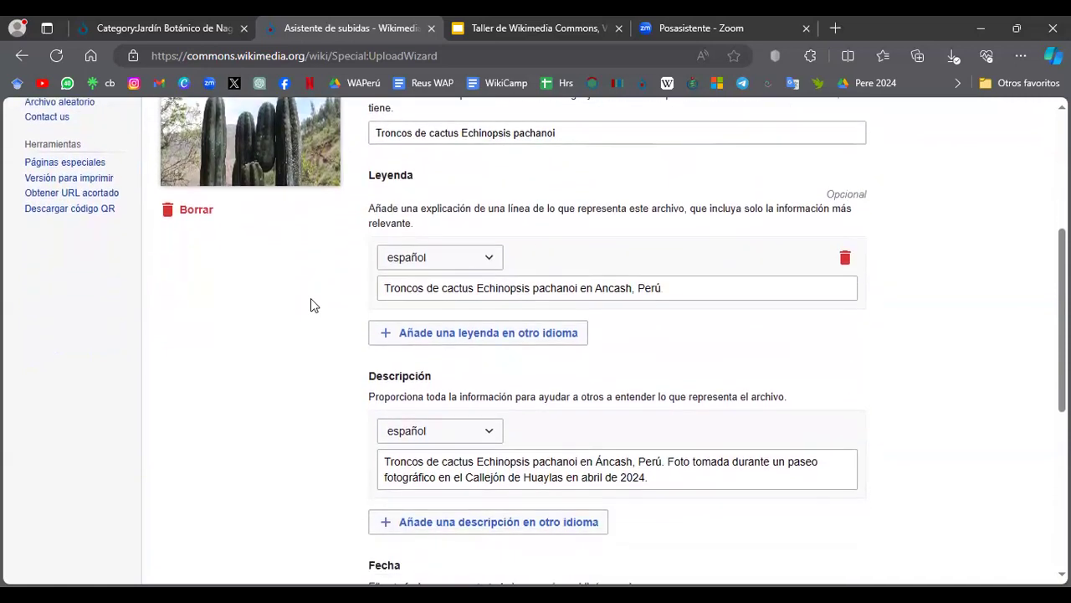
pyautogui.scroll(-1, 310, 304)
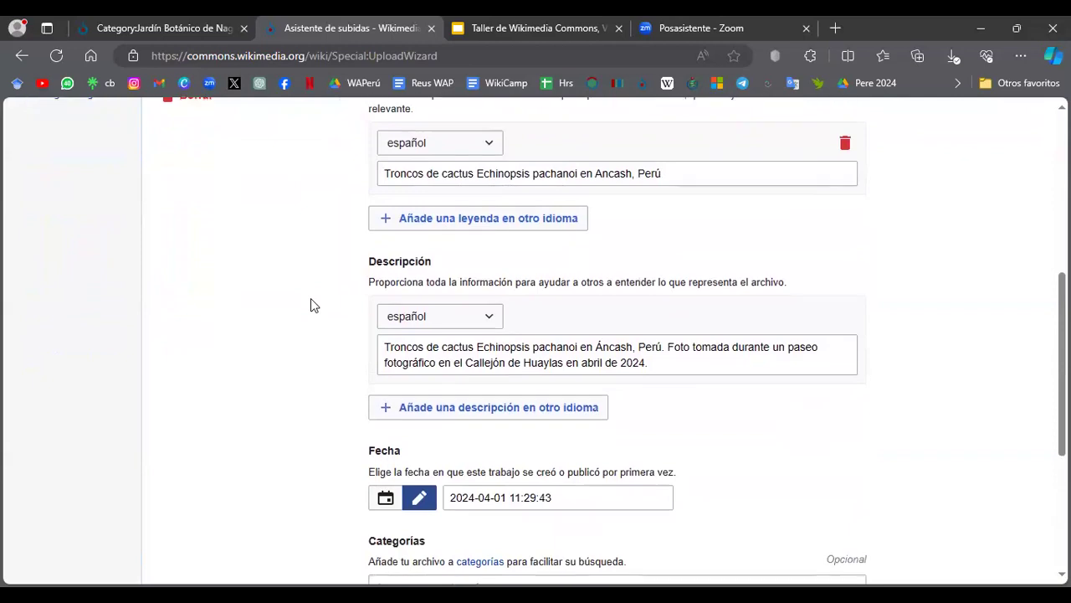
pyautogui.scroll(-2, 310, 305)
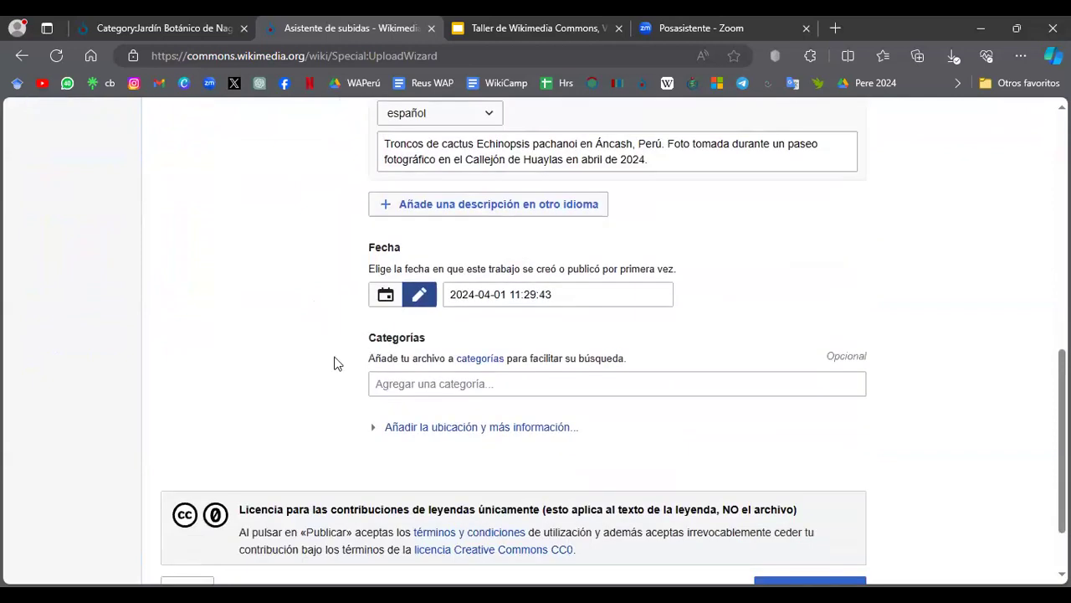
# Step: Add the categories Echinopsis pachanoi and Tinco District to the photo
pyautogui.click(576, 143)
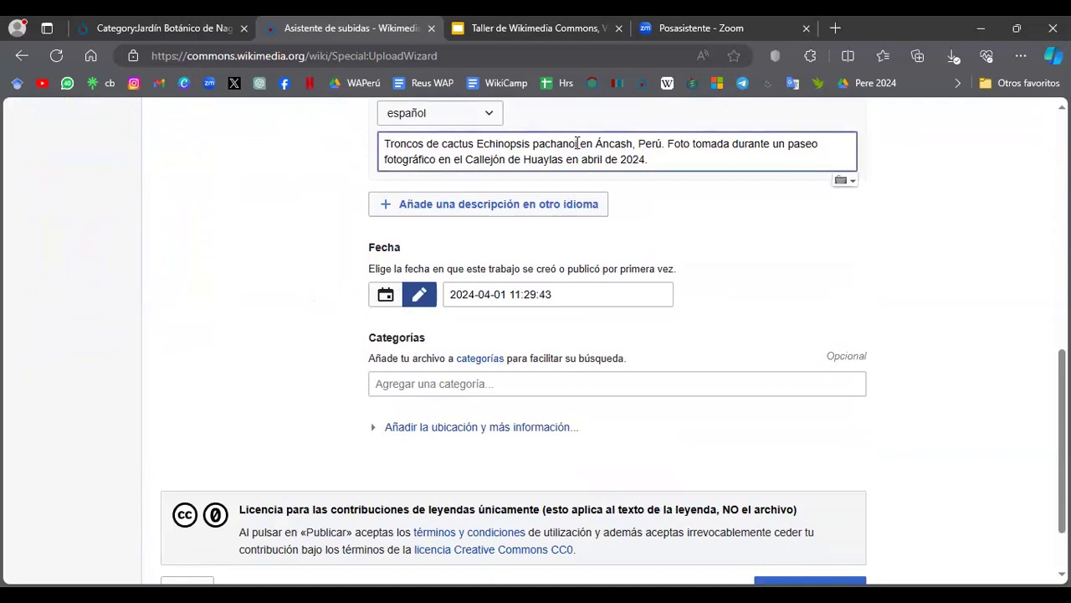
pyautogui.click(476, 144)
pyautogui.moveTo(477, 144); pyautogui.dragTo(577, 145)
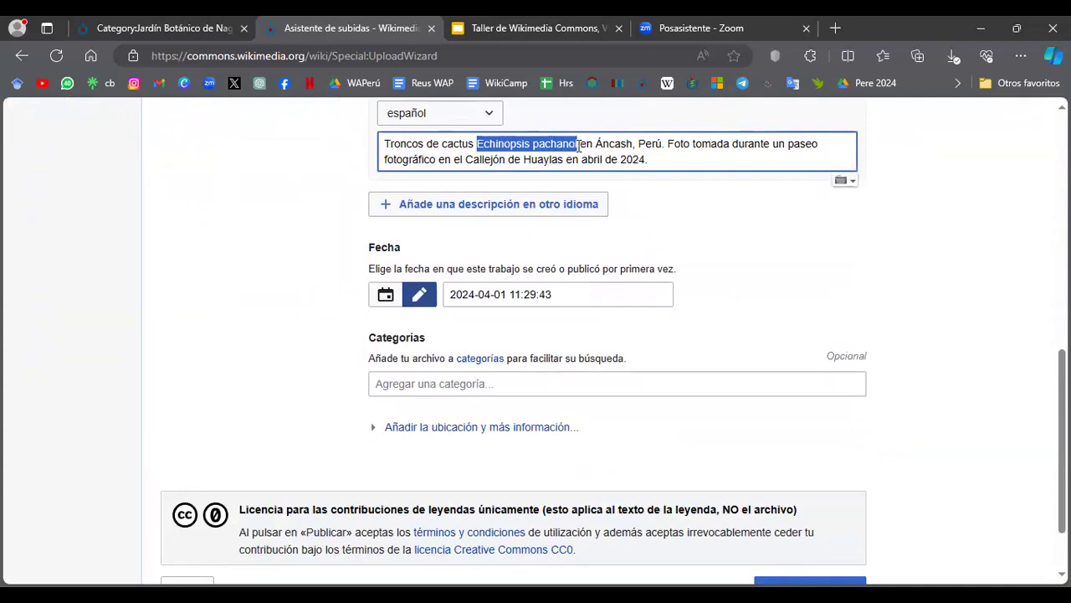
pyautogui.click(565, 385)
pyautogui.write('Echinopsis pachanoi')
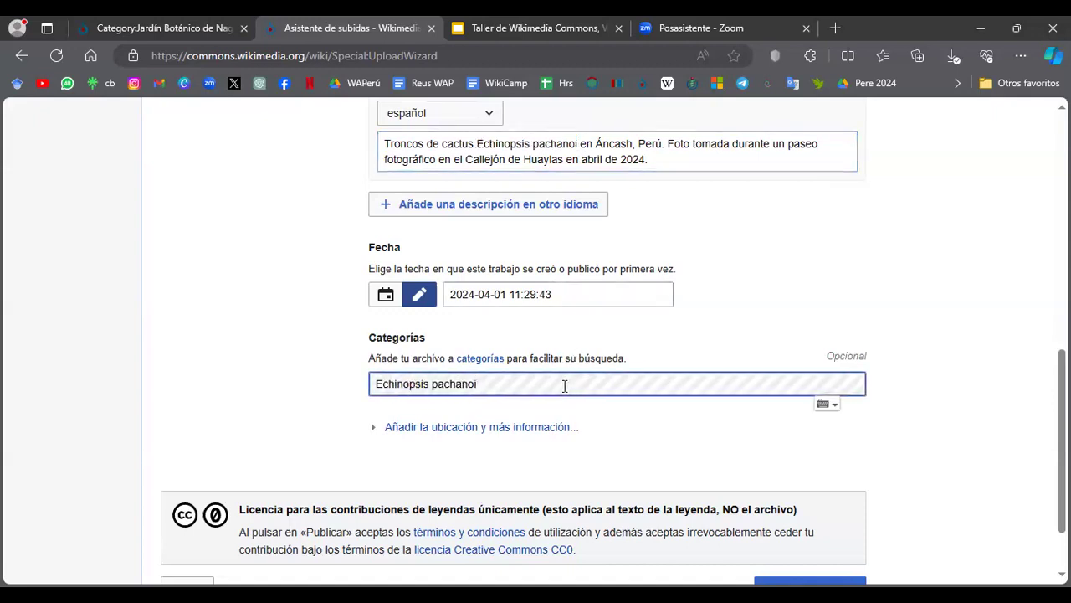
pyautogui.click(509, 411)
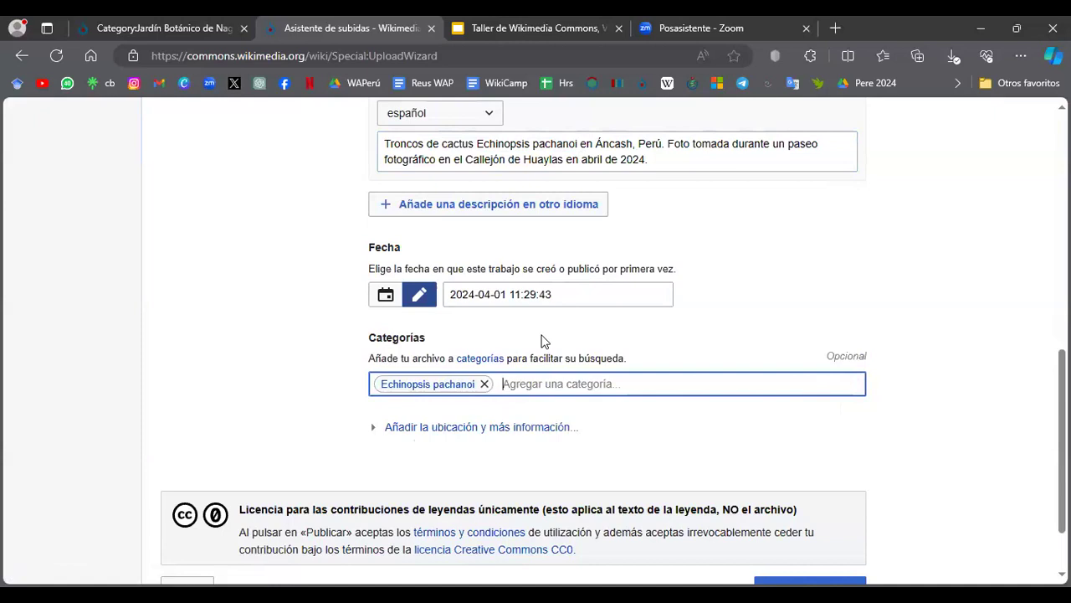
pyautogui.write('Tinco')
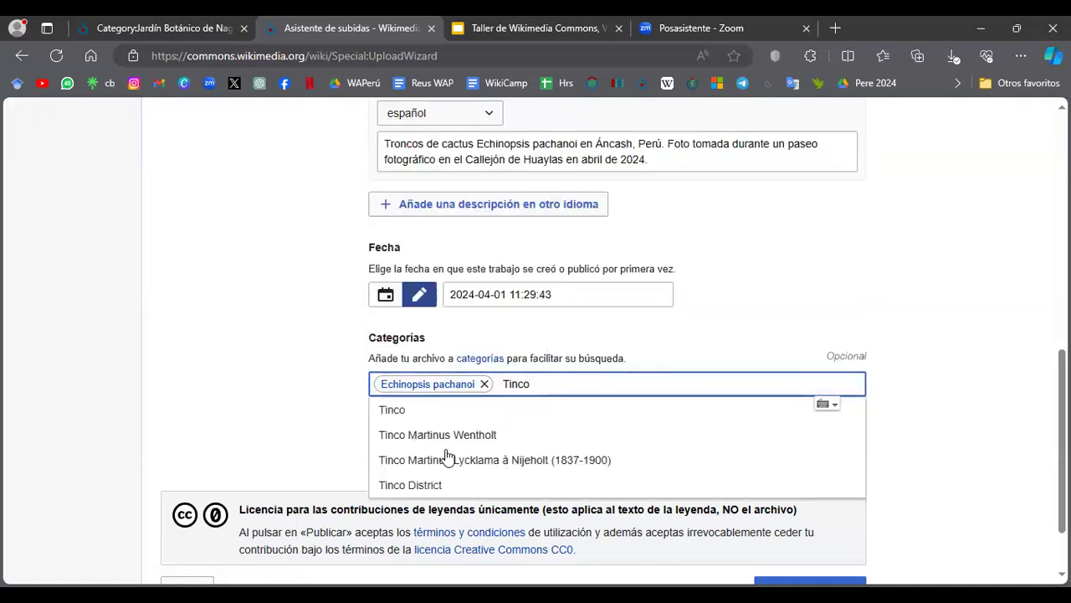
pyautogui.click(424, 484)
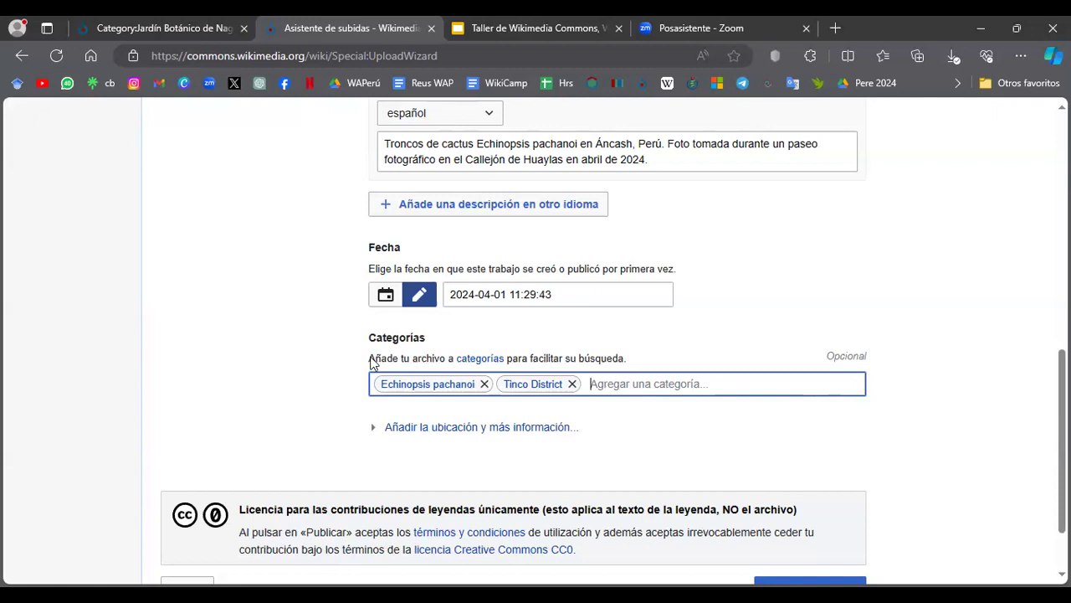
# Step: Publish the cactus photo with its description and categories, and look over the metadata form for depicted items
pyautogui.scroll(-1, 347, 370)
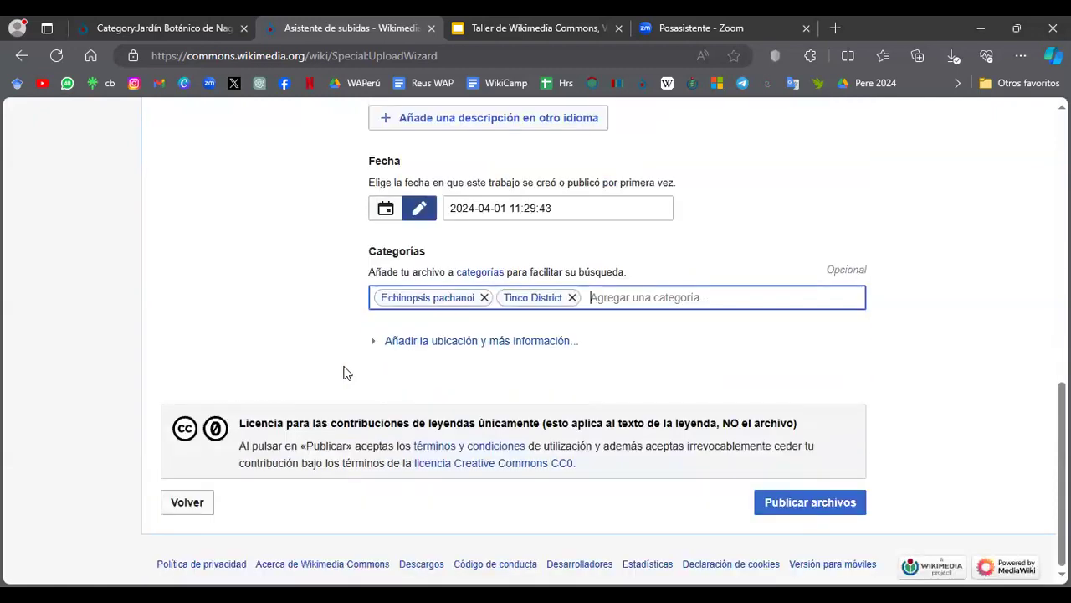
pyautogui.click(784, 504)
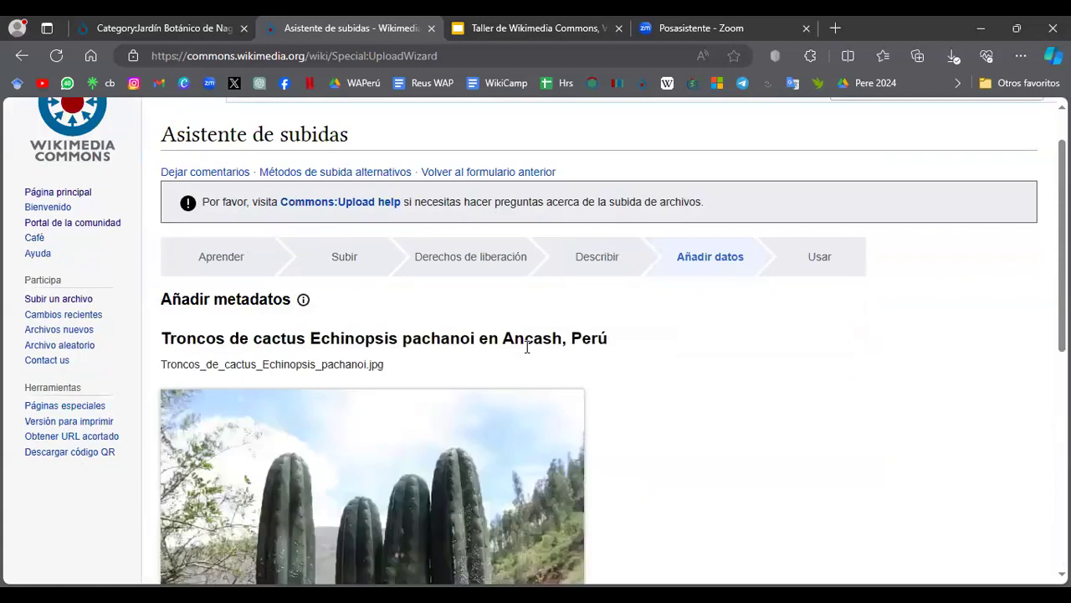
pyautogui.scroll(-1, 527, 347)
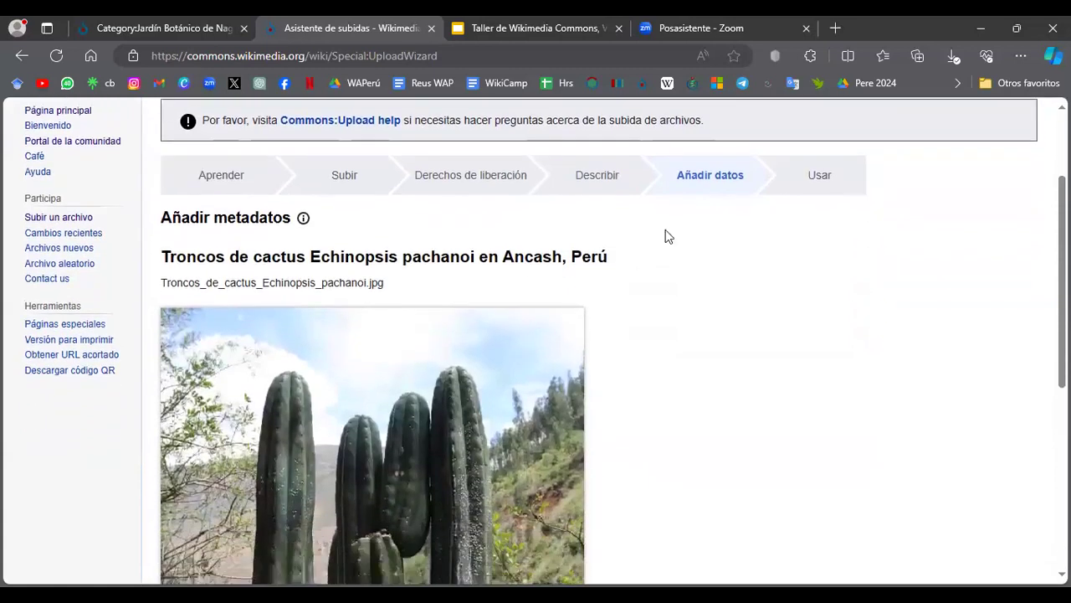
pyautogui.scroll(-3, 704, 197)
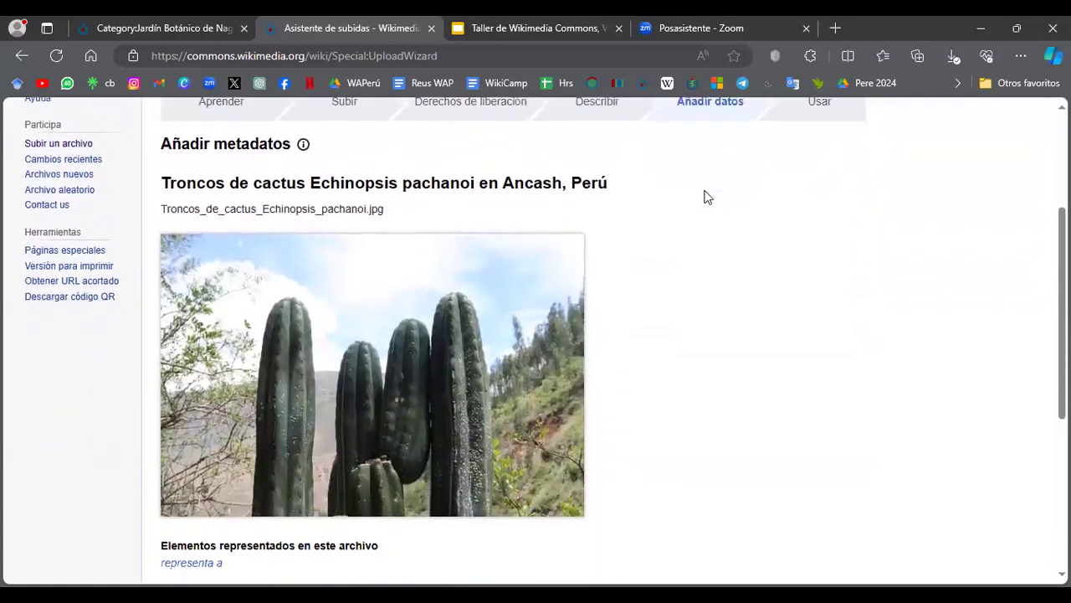
pyautogui.scroll(-2, 705, 197)
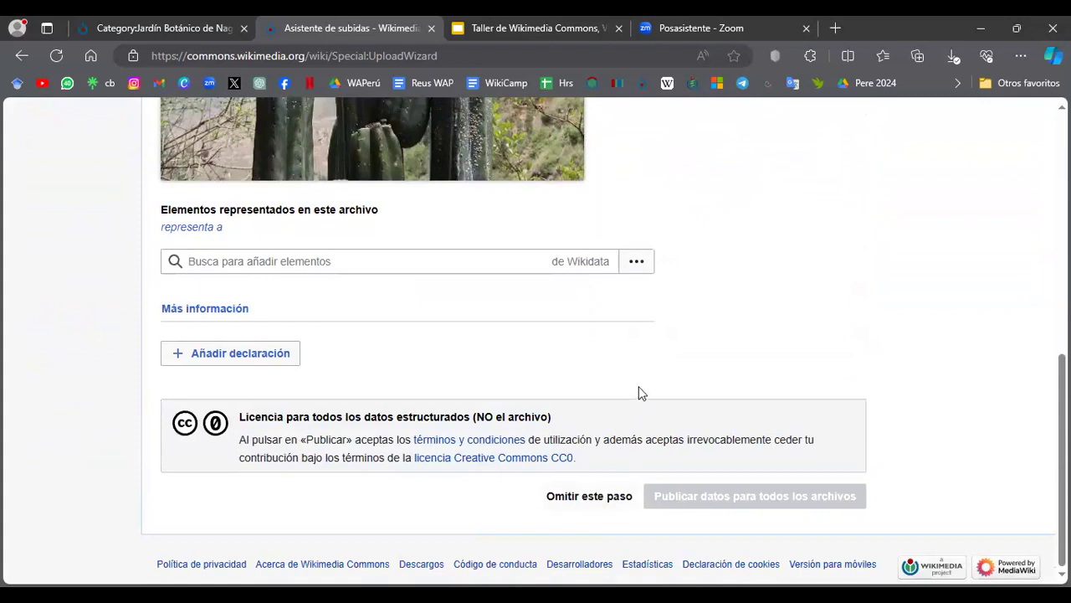
# Step: Add the Wikidata item Echinopsis pachanoi, copied from the photo's title, as an element depicted in the file
pyautogui.scroll(4, 638, 392)
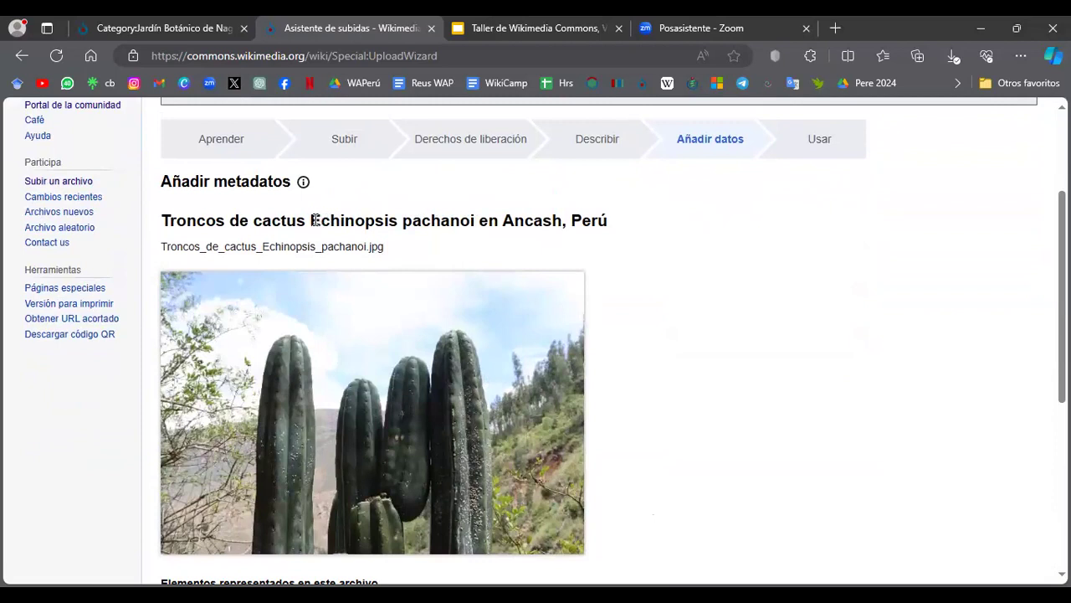
pyautogui.moveTo(312, 220); pyautogui.dragTo(477, 226)
pyautogui.hotkey('ctrl', 'c')
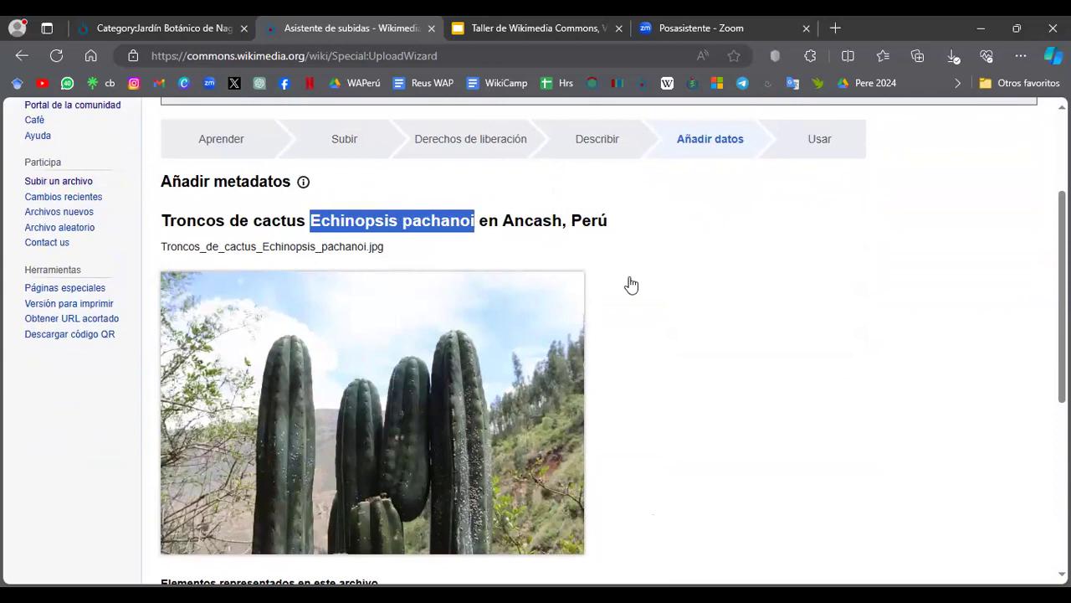
pyautogui.scroll(-5, 631, 285)
pyautogui.click(501, 265)
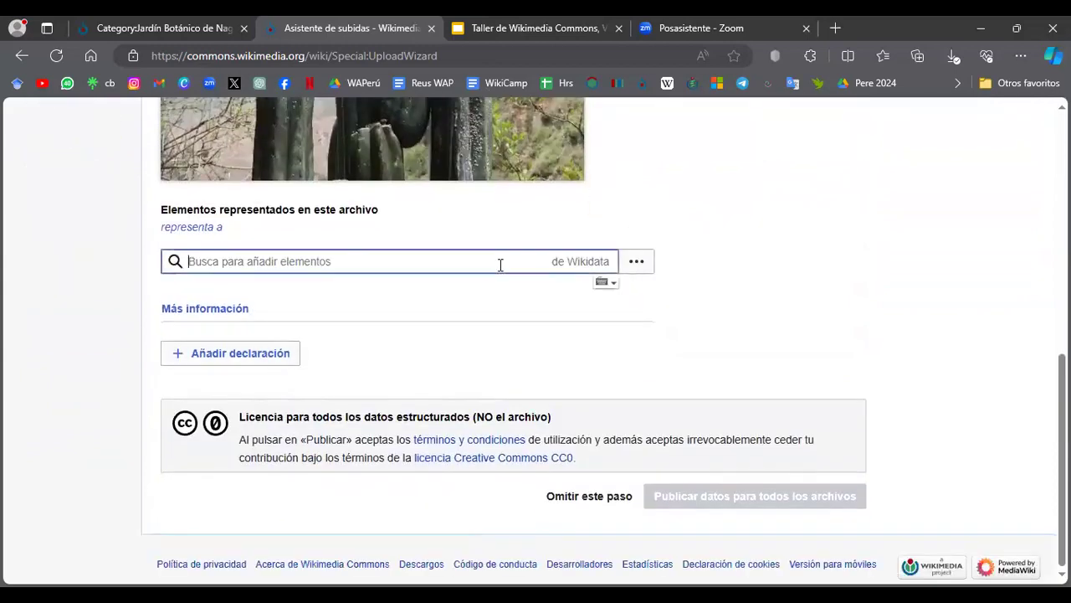
pyautogui.scroll(5, 501, 264)
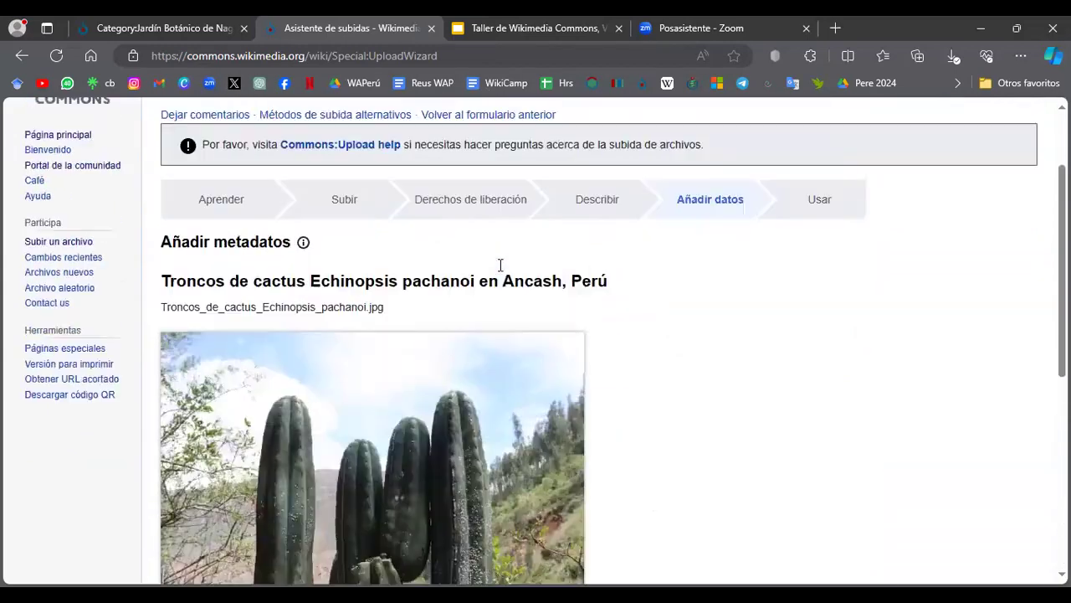
pyautogui.scroll(-3, 500, 274)
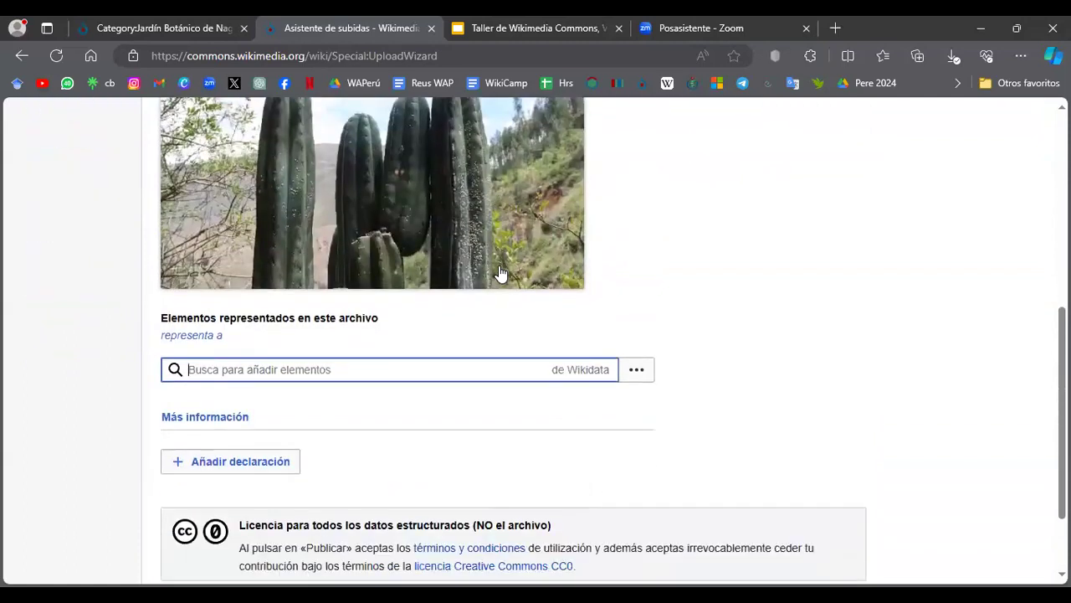
pyautogui.hotkey('ctrl', 'v')
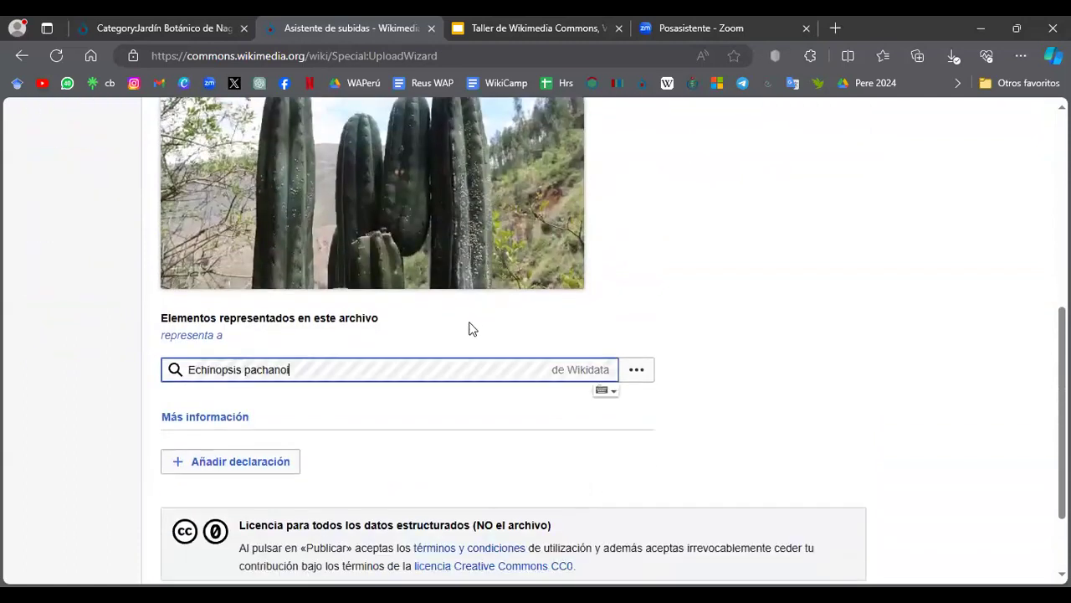
pyautogui.click(353, 395)
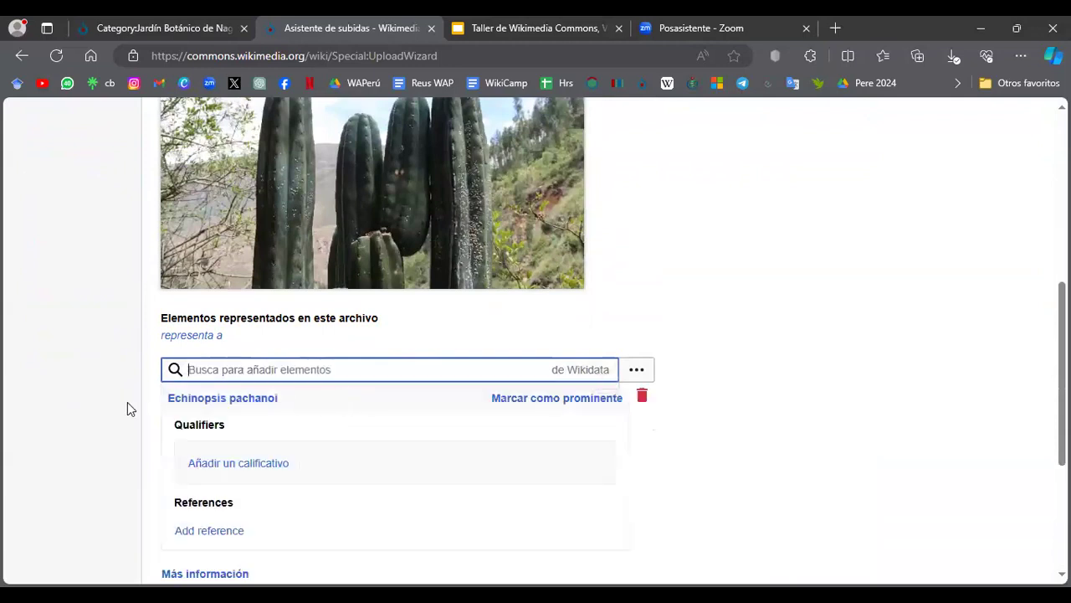
# Step: Publish the structured data for the uploaded cactus photo
pyautogui.scroll(-2, 127, 402)
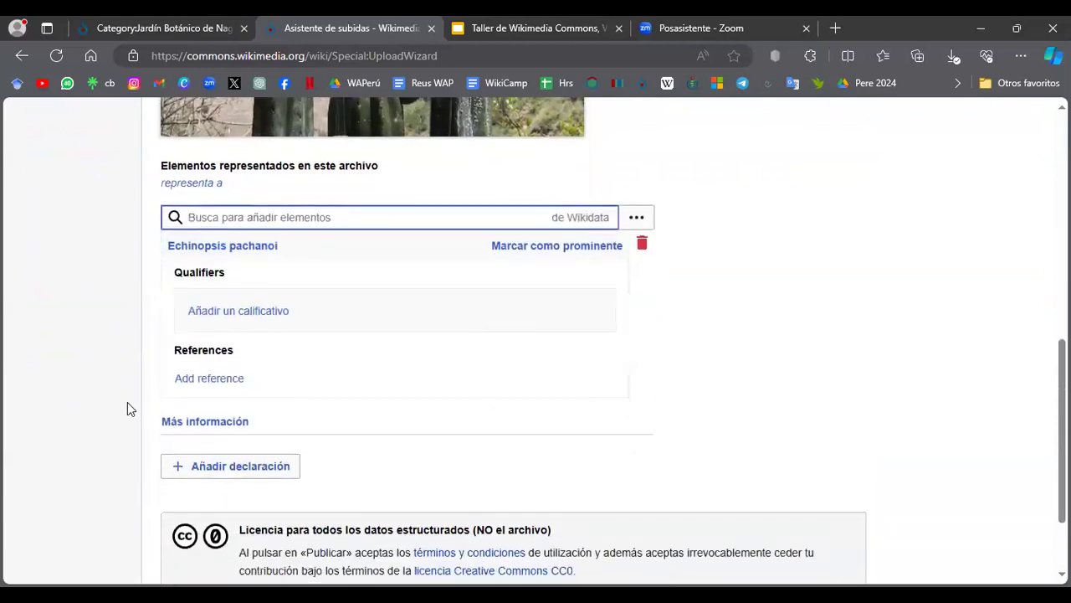
pyautogui.scroll(-2, 127, 409)
pyautogui.click(686, 502)
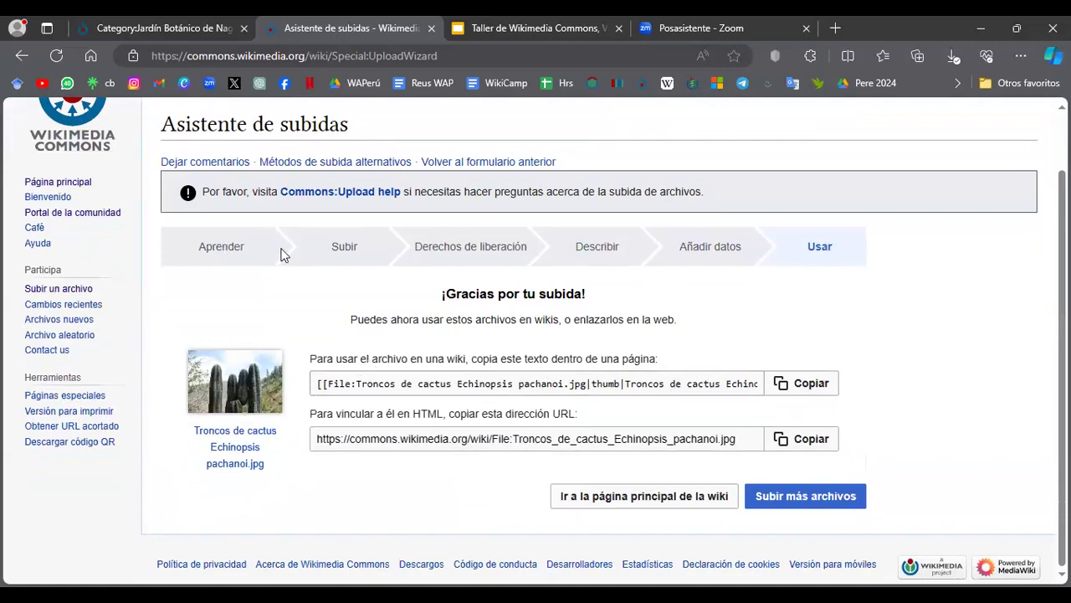
# Step: Open the uploaded cactus photo's file page in place of the upload wizard, closing the wizard, and review the file details
pyautogui.click(250, 430)
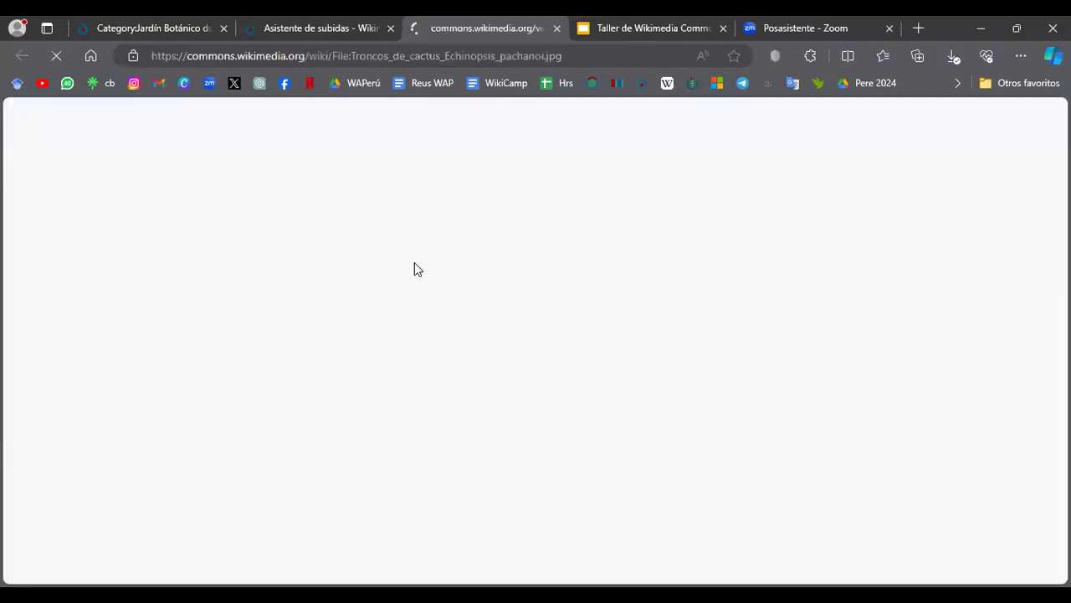
pyautogui.click(391, 32)
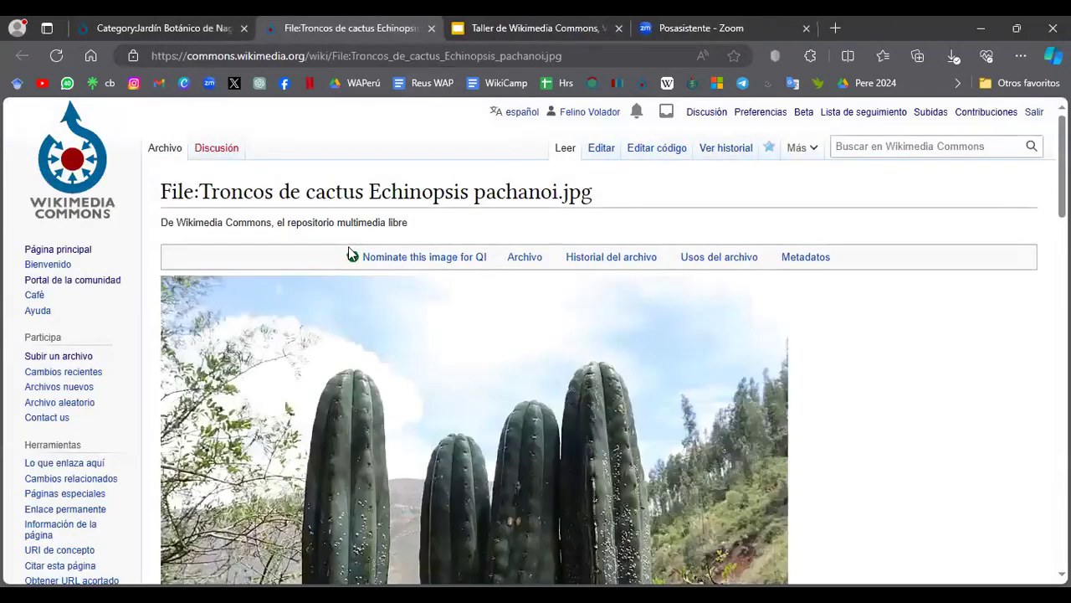
pyautogui.scroll(-5, 348, 253)
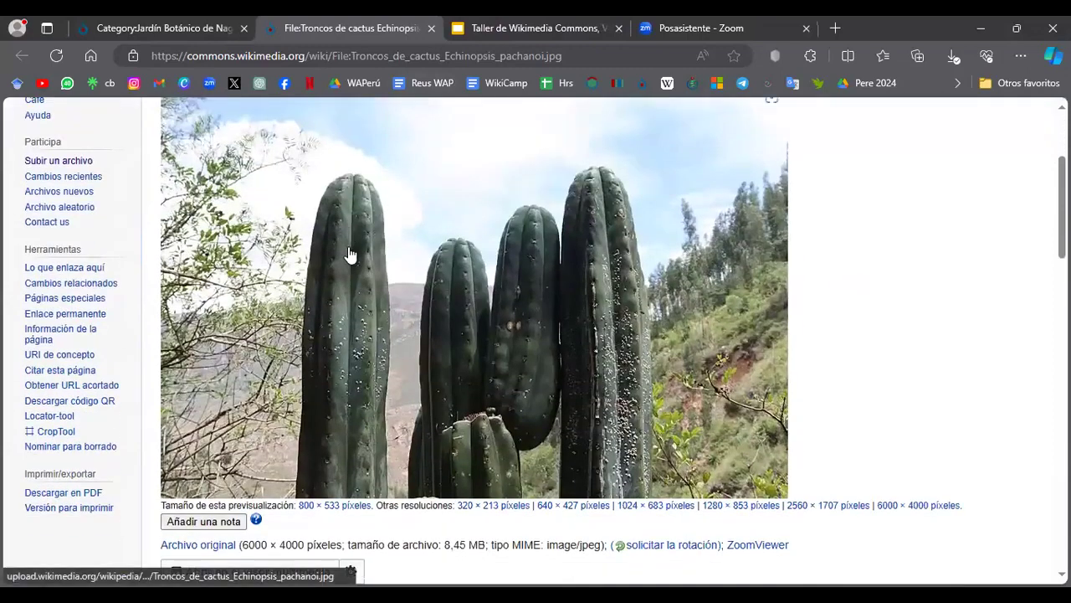
pyautogui.scroll(-1, 350, 253)
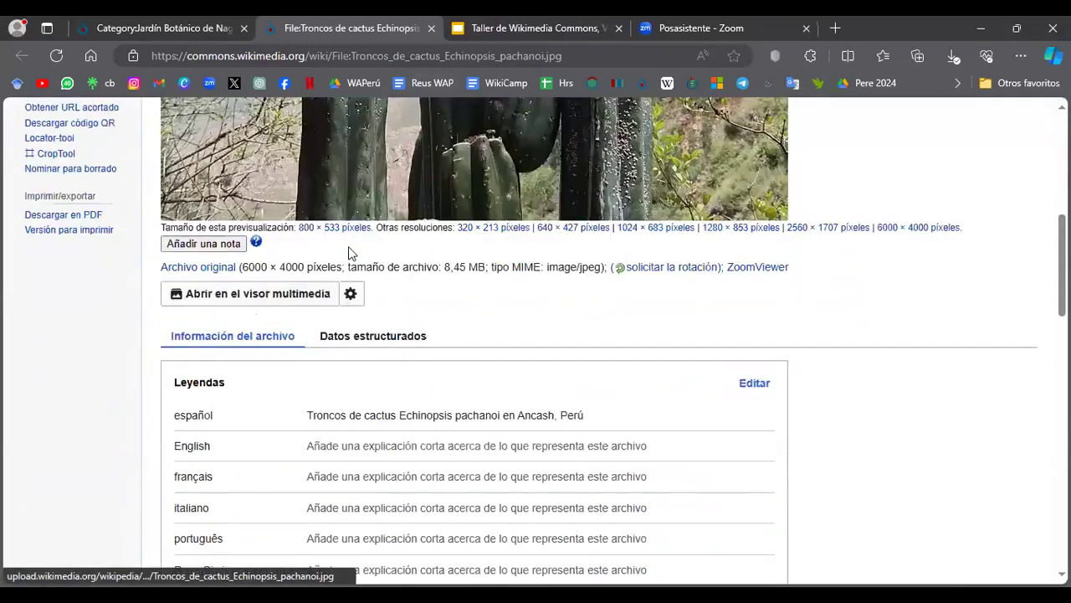
pyautogui.scroll(1, 350, 252)
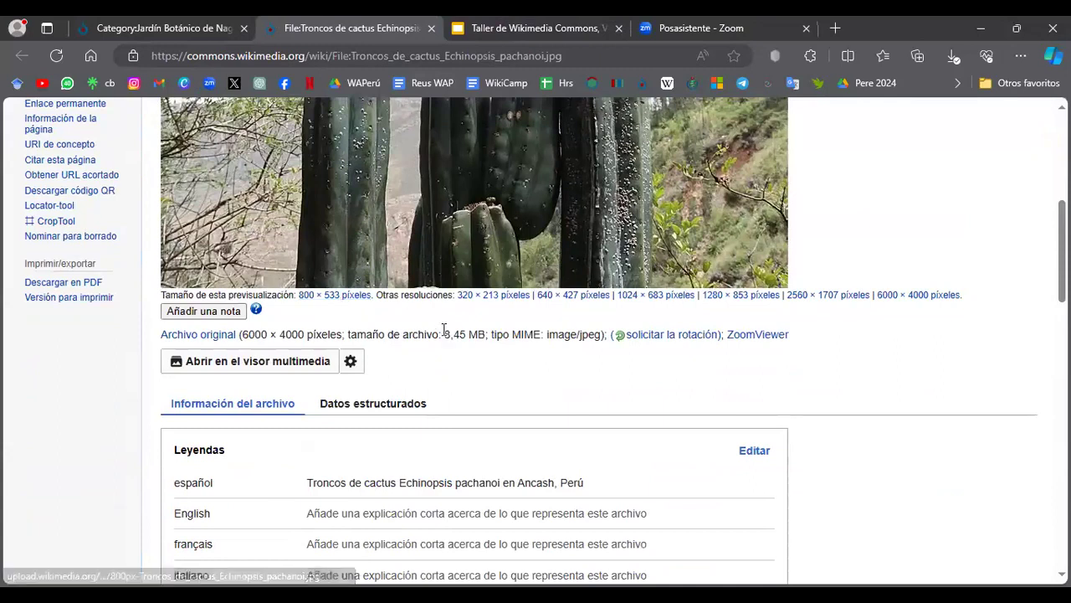
pyautogui.scroll(1, 443, 328)
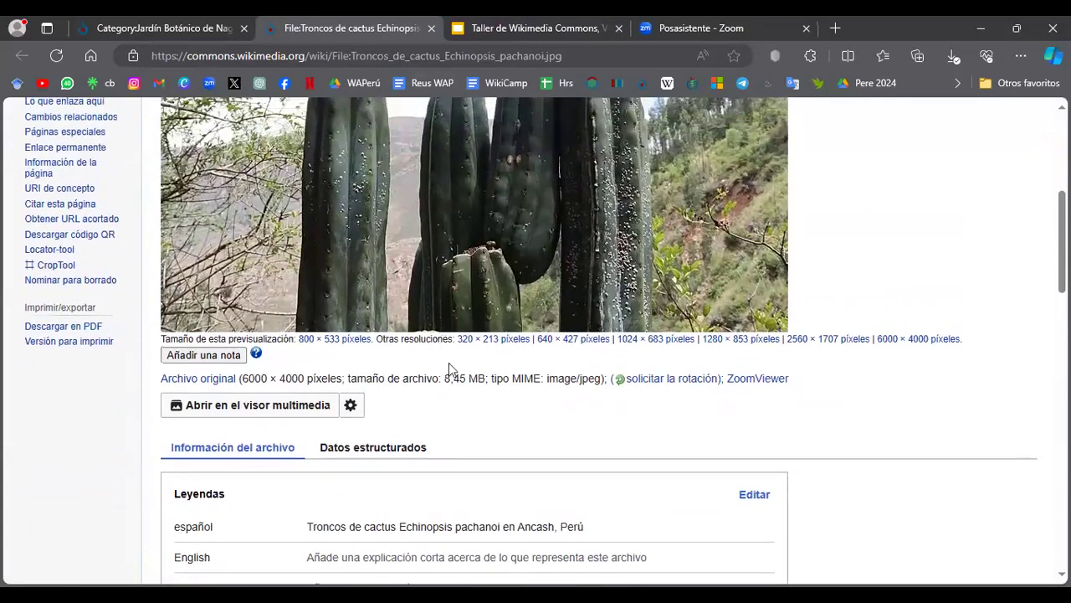